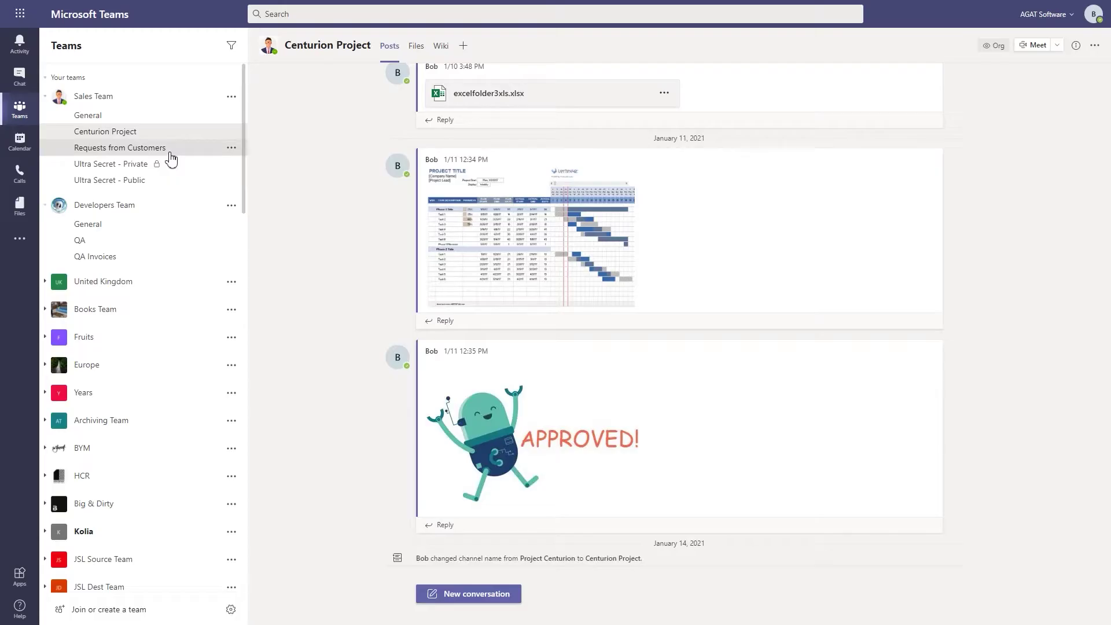
Step: Open the Sales Team's Requests from Customers channel in Teams
{"action": "left_click", "coordinate": [169, 155]}
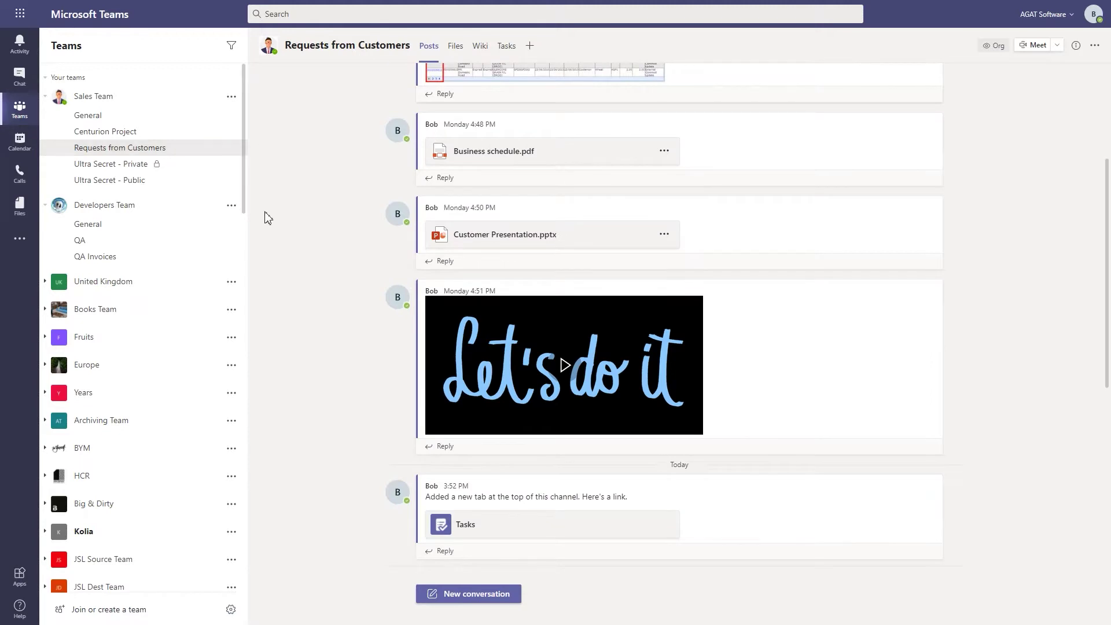
Step: Look through the channel's posts, Files, Client Onboarding wiki and Tasks board
{"action": "scroll", "coordinate": [278, 243], "scroll_direction": "up", "scroll_amount": 4}
{"action": "scroll", "coordinate": [307, 279], "scroll_direction": "down", "scroll_amount": 4}
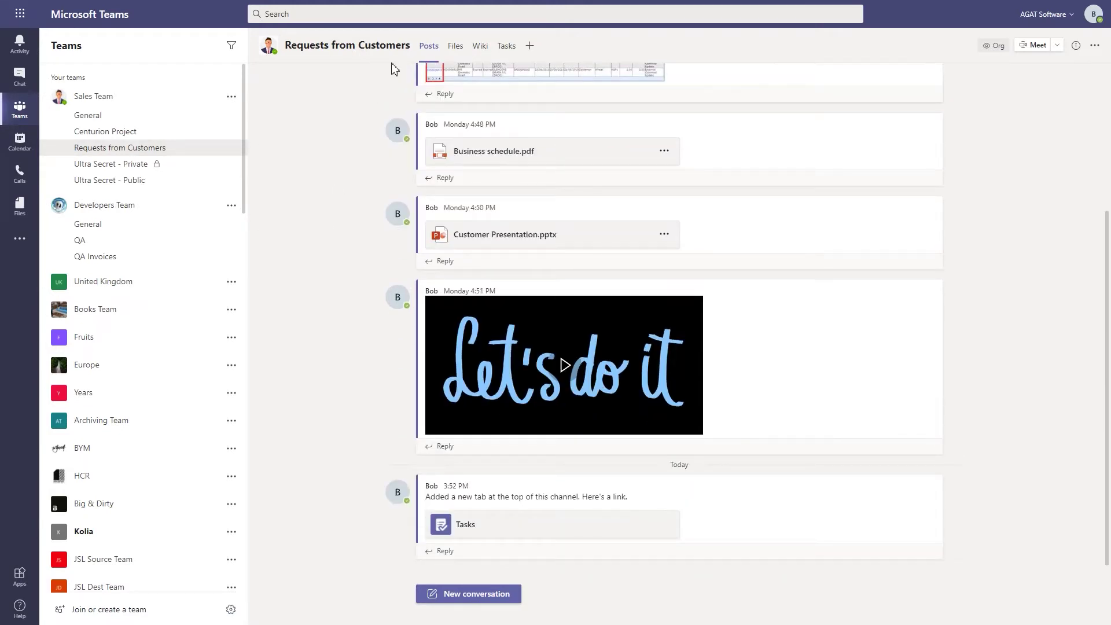
{"action": "left_click", "coordinate": [457, 49]}
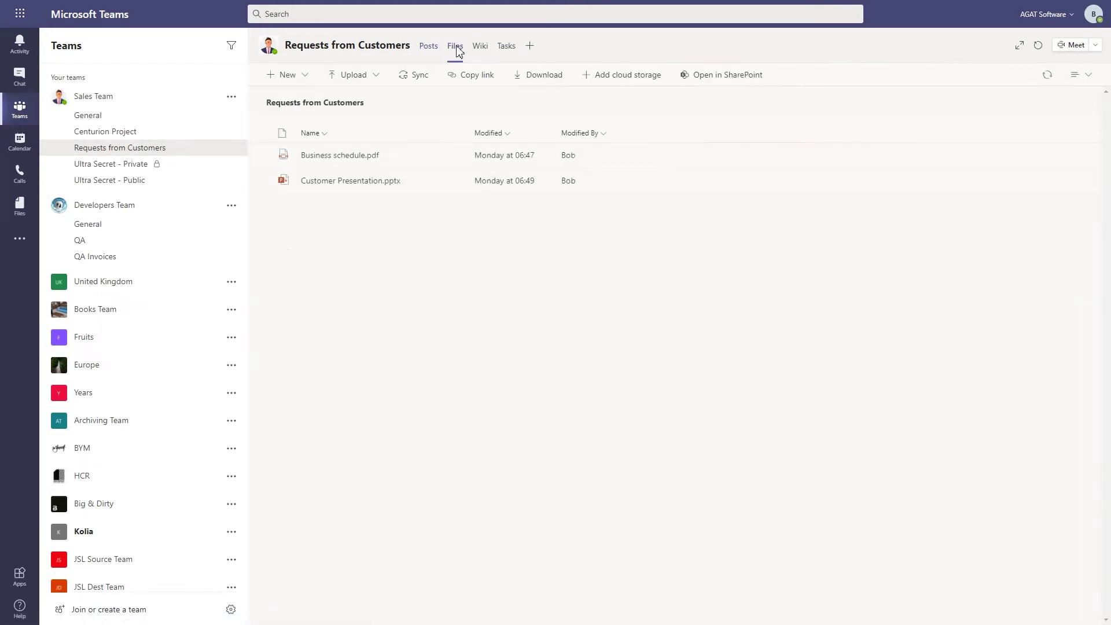
{"action": "left_click", "coordinate": [481, 49]}
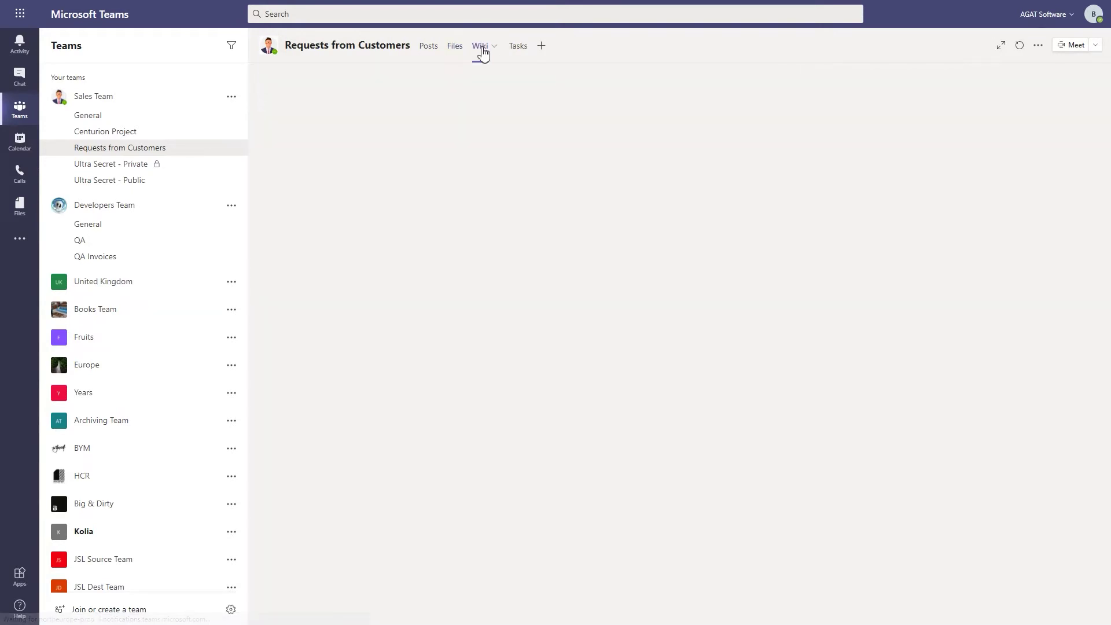
{"action": "scroll", "coordinate": [504, 238], "scroll_direction": "down", "scroll_amount": 5}
{"action": "scroll", "coordinate": [504, 239], "scroll_direction": "down", "scroll_amount": 15}
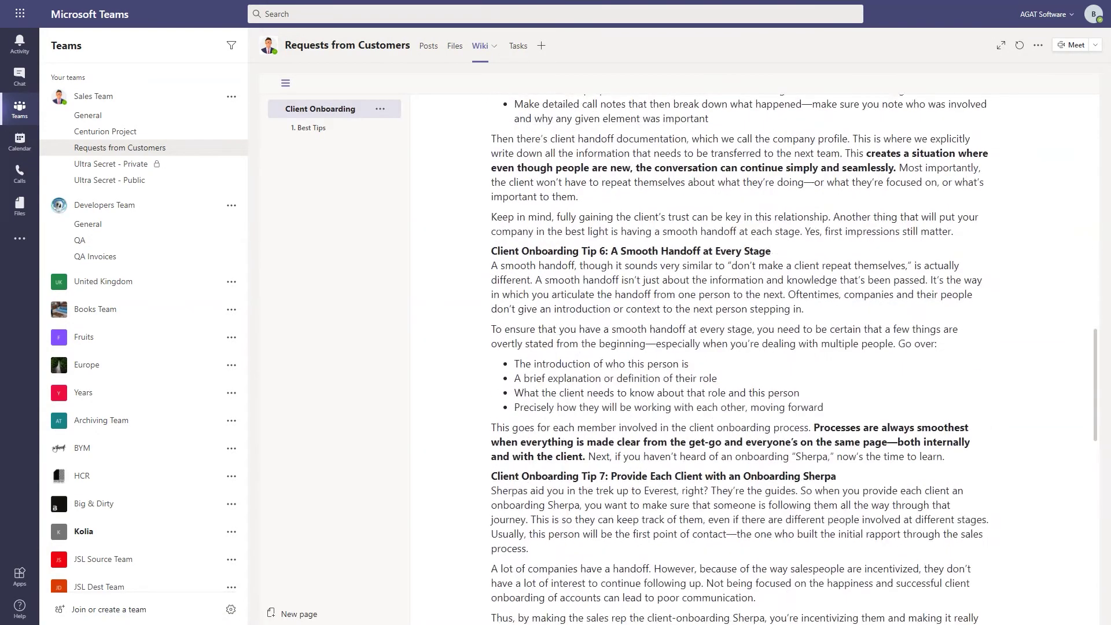
{"action": "scroll", "coordinate": [499, 224], "scroll_direction": "down", "scroll_amount": 3}
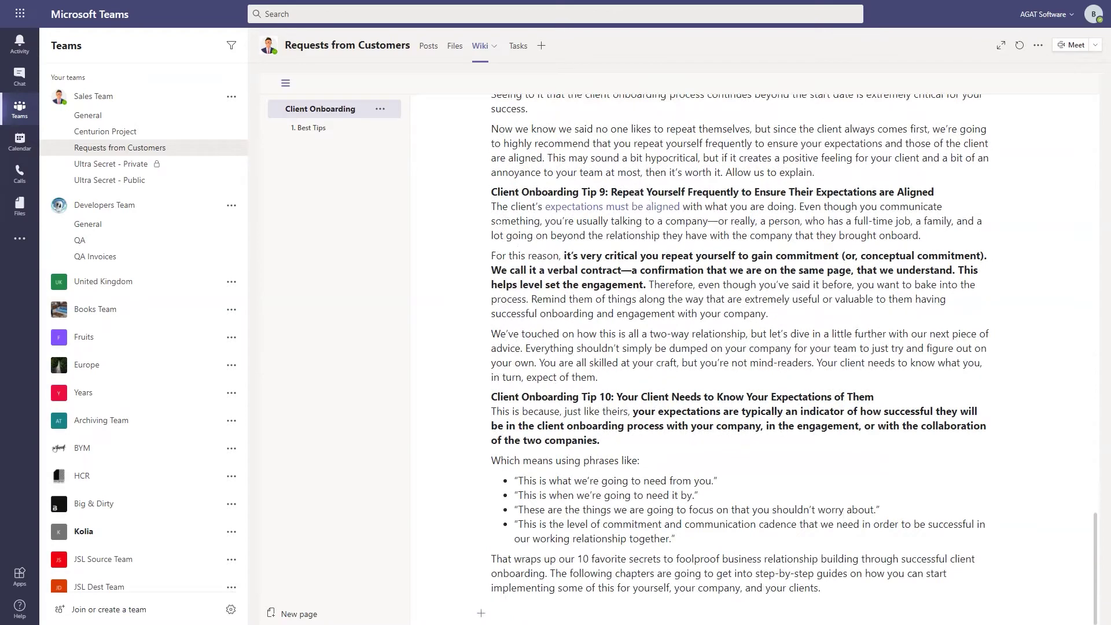
{"action": "left_click", "coordinate": [519, 48]}
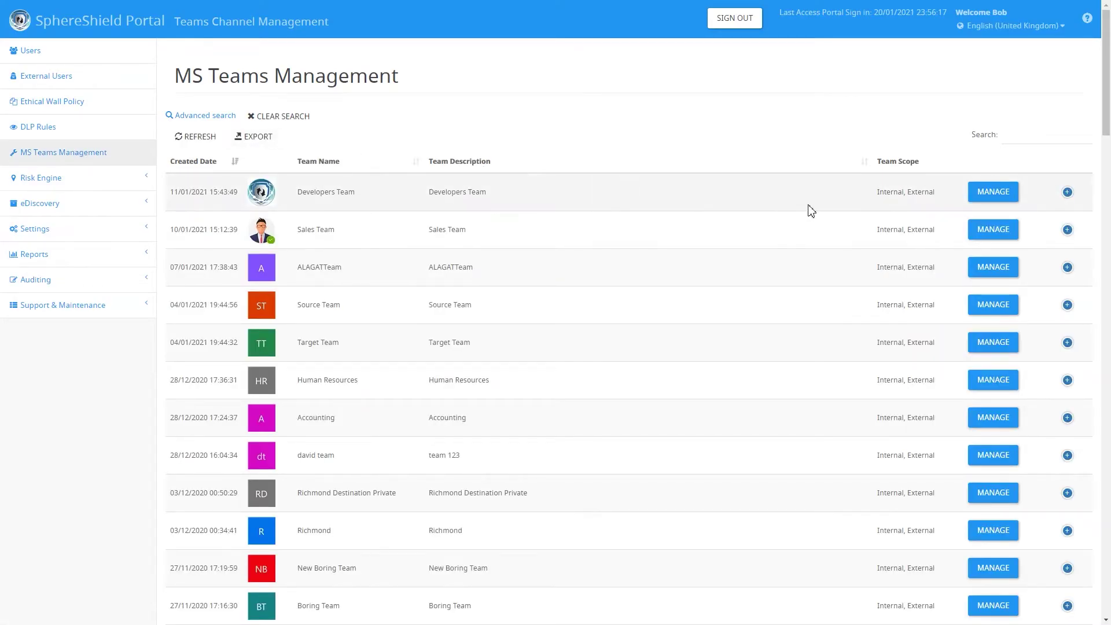
{"action": "left_click", "coordinate": [1005, 233]}
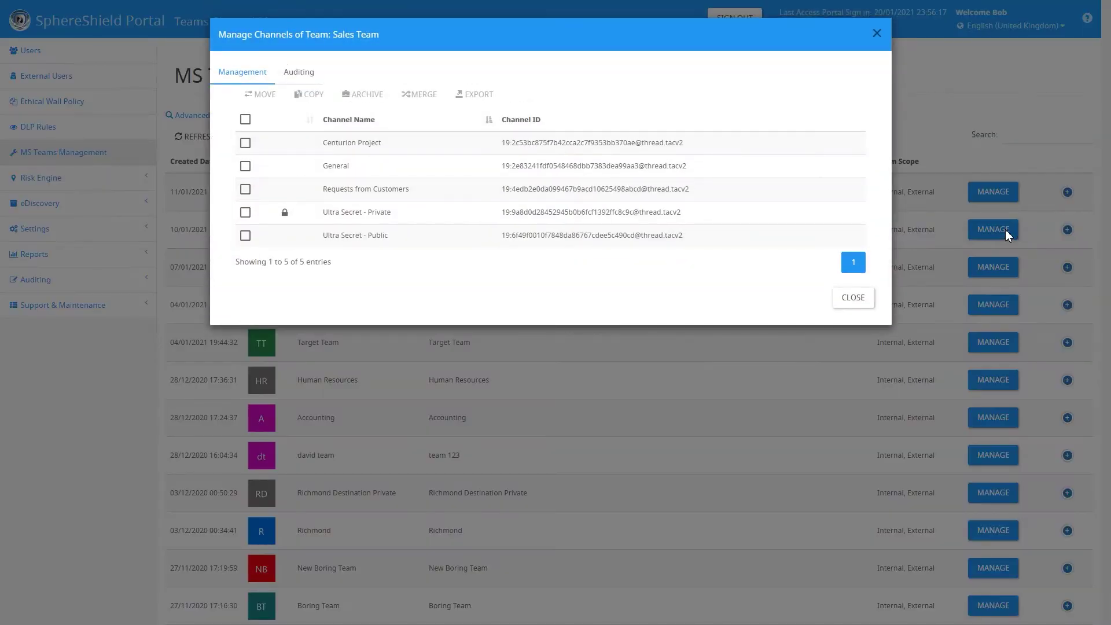
{"action": "left_click", "coordinate": [245, 190]}
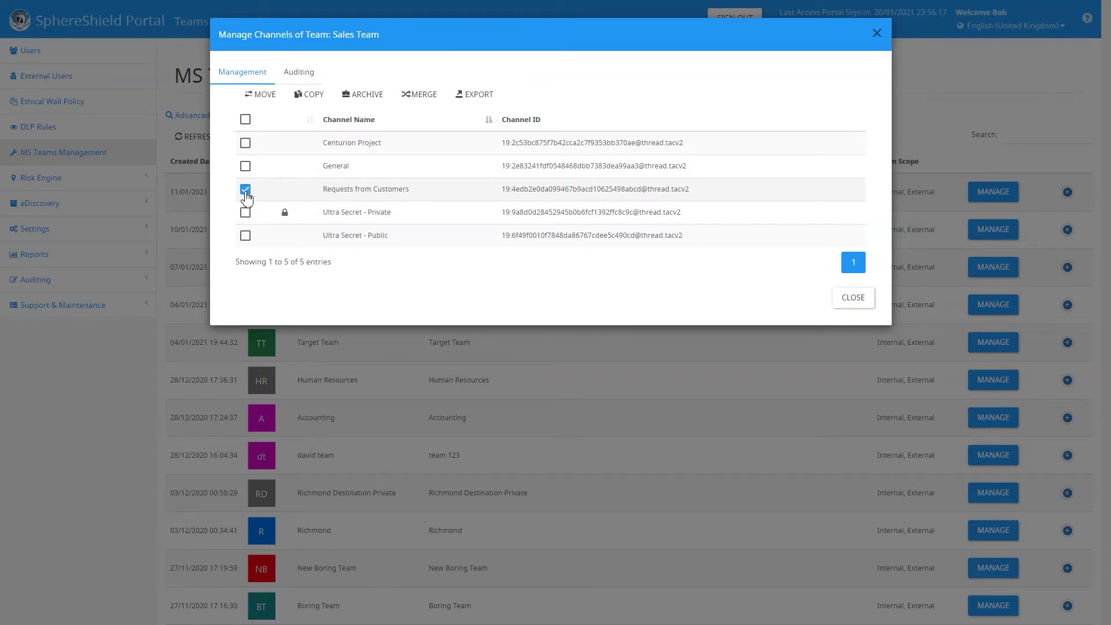
{"action": "left_click", "coordinate": [261, 95]}
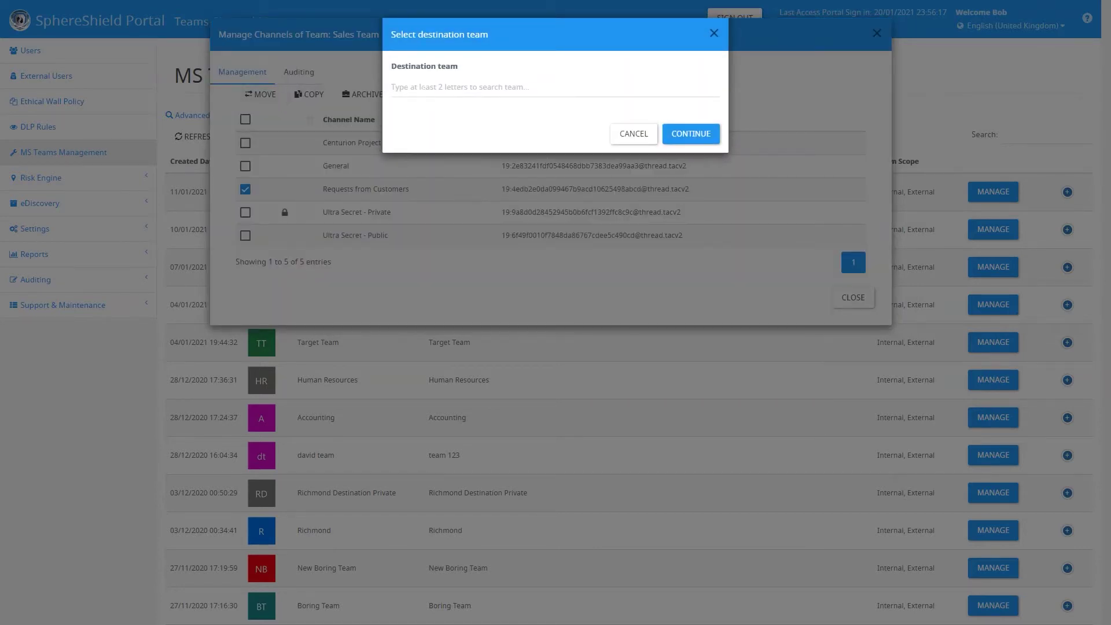
{"action": "left_click", "coordinate": [421, 87]}
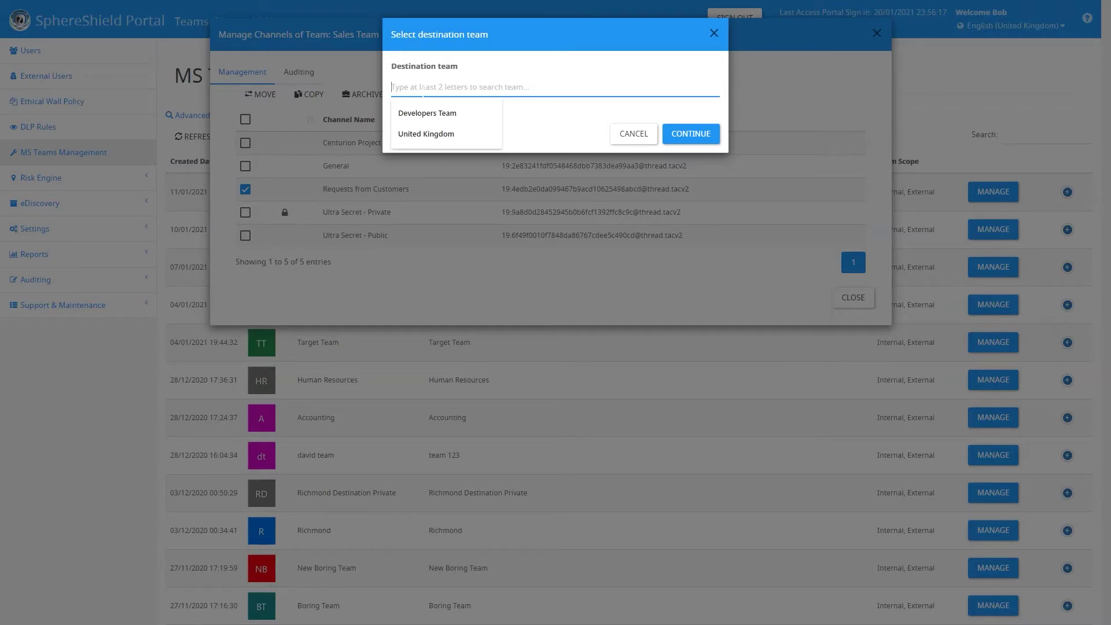
{"action": "left_click", "coordinate": [422, 113]}
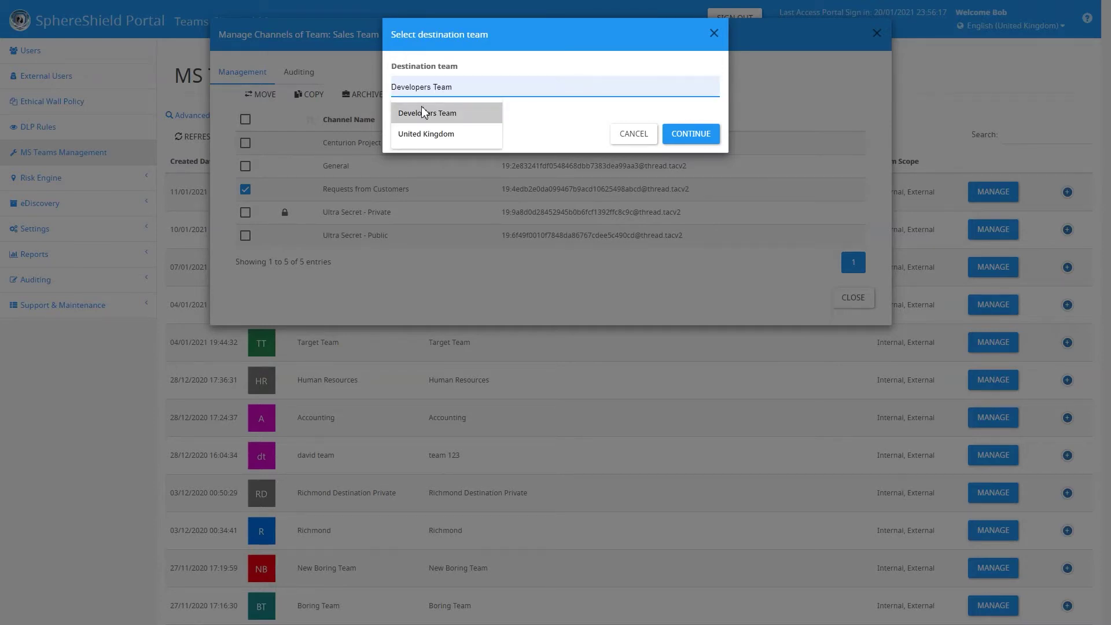
{"action": "left_click", "coordinate": [421, 108]}
{"action": "left_click", "coordinate": [431, 118]}
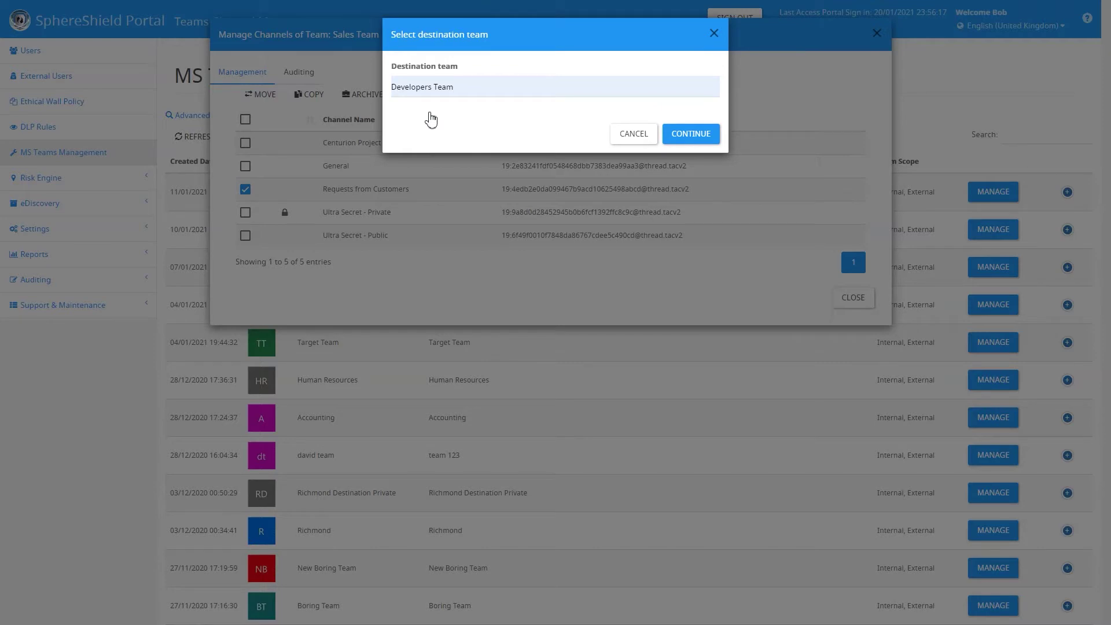
{"action": "left_click", "coordinate": [692, 134]}
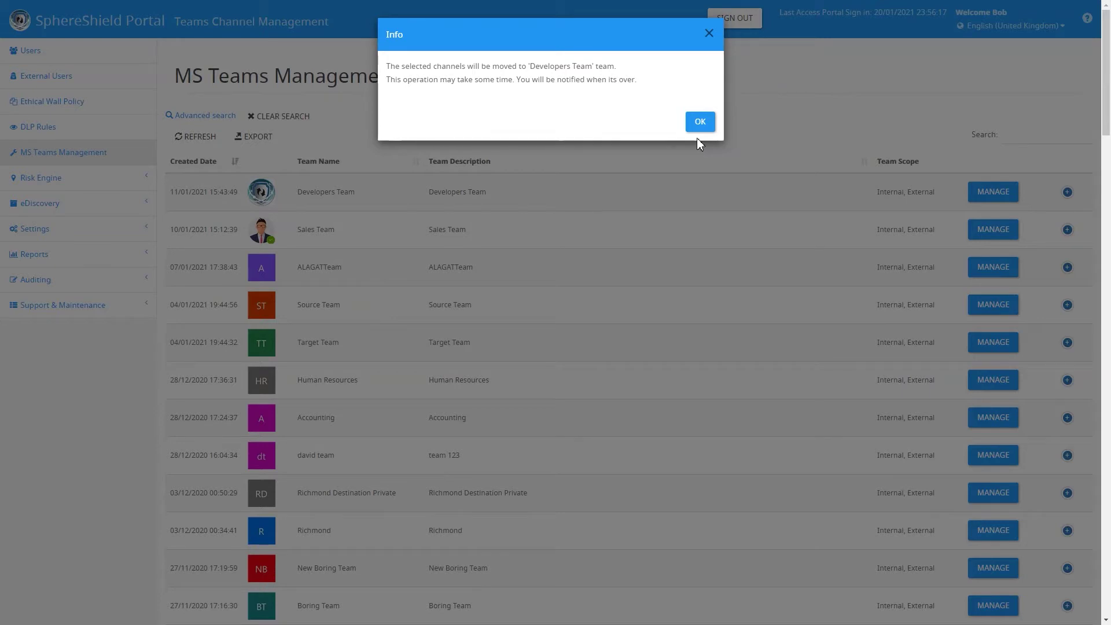
{"action": "left_click", "coordinate": [706, 125]}
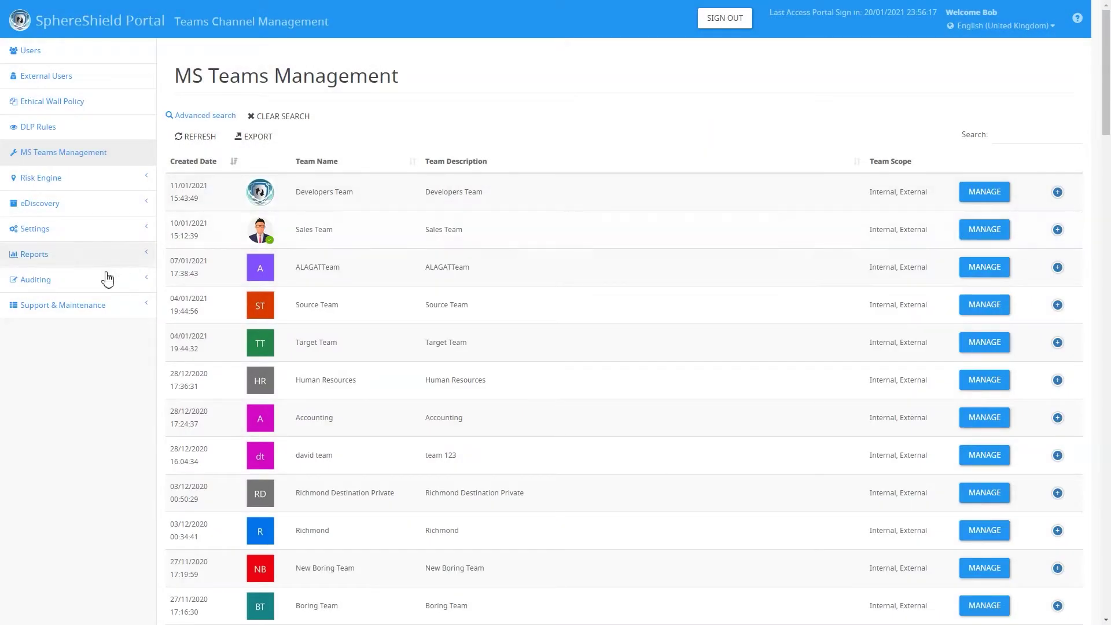
Step: Check Channel Management Auditing, refreshing until the move's status changes from InProgress to Success
{"action": "left_click", "coordinate": [86, 287]}
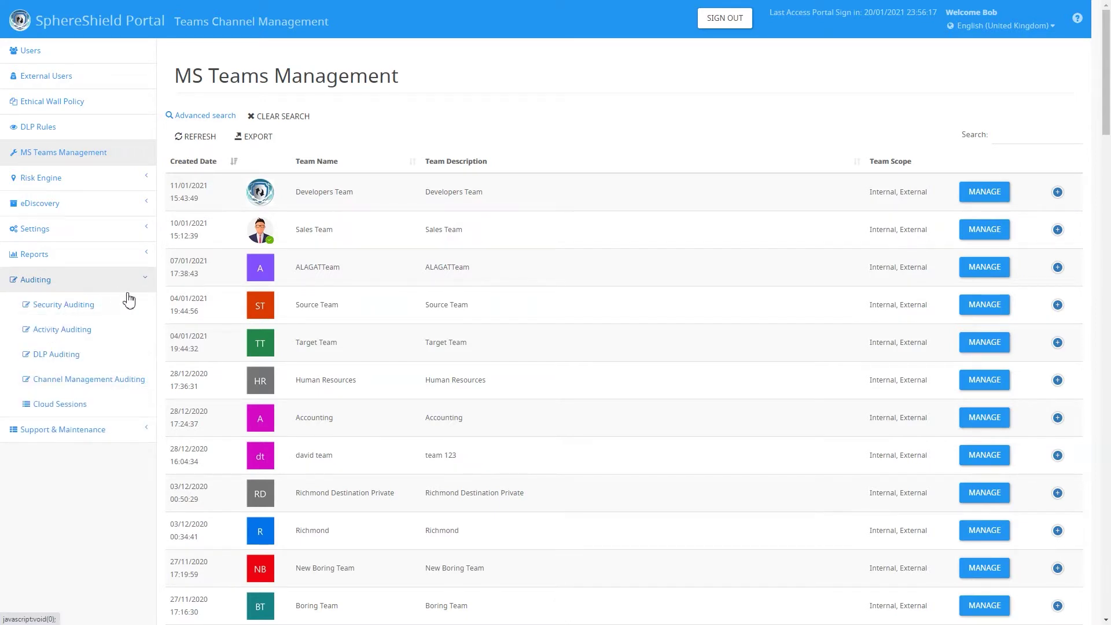
{"action": "left_click", "coordinate": [124, 389]}
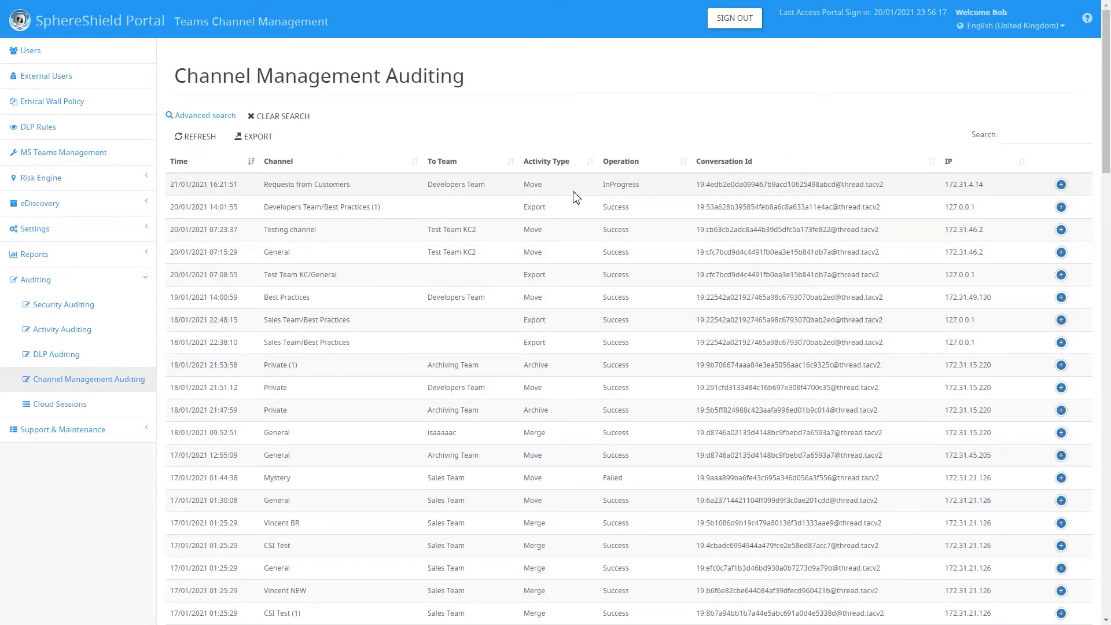
{"action": "left_click_drag", "start_coordinate": [602, 184], "coordinate": [644, 193]}
{"action": "left_click", "coordinate": [647, 192]}
{"action": "key", "text": "F5"}
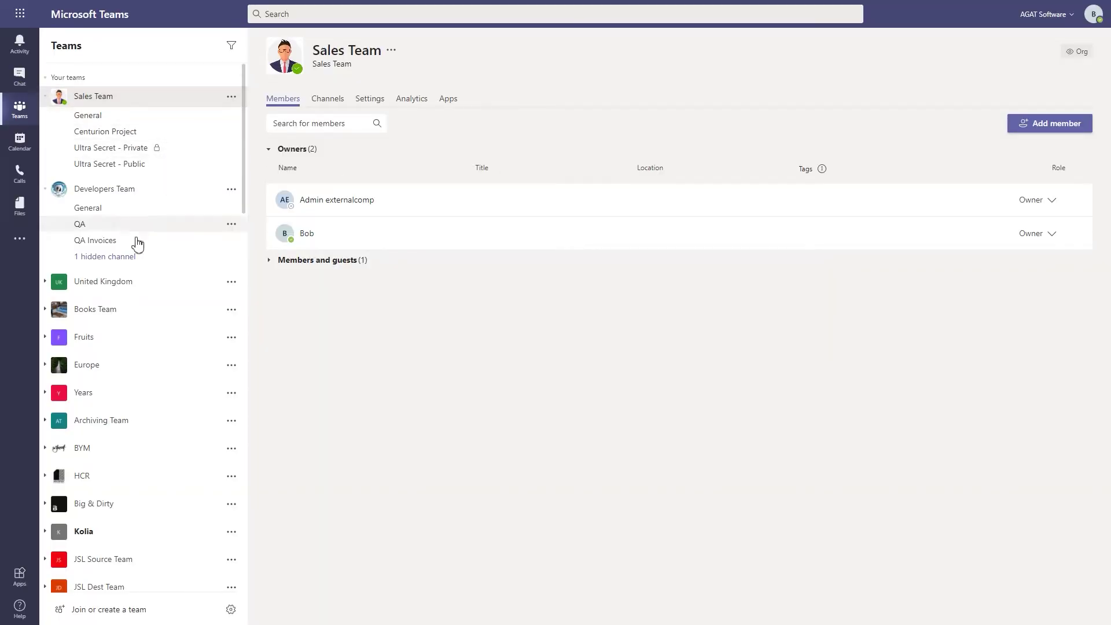
Step: Open Requests from Customers under Developers Team and confirm its posts, files, wiki and tasks survived
{"action": "mouse_move", "coordinate": [101, 262]}
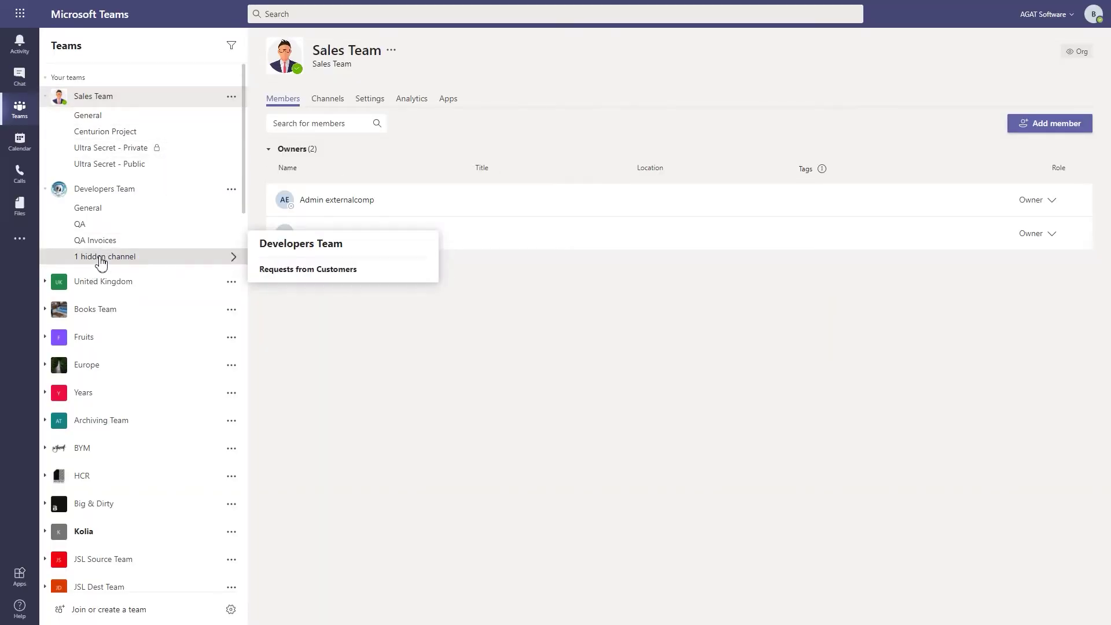
{"action": "left_click", "coordinate": [321, 271]}
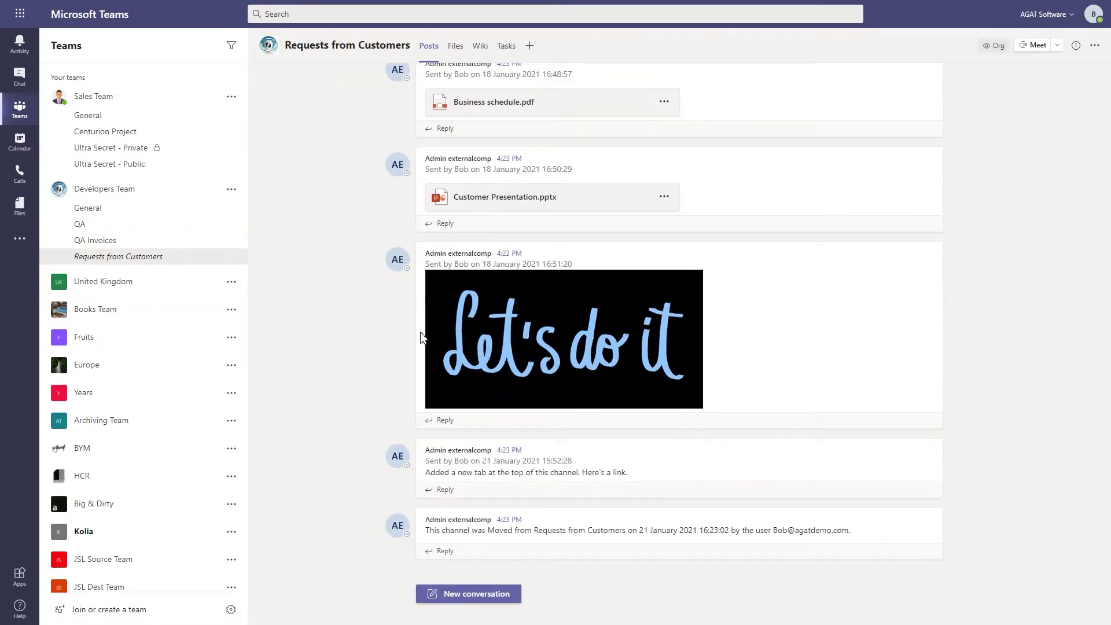
{"action": "scroll", "coordinate": [414, 420], "scroll_direction": "up", "scroll_amount": 2}
{"action": "scroll", "coordinate": [415, 419], "scroll_direction": "up", "scroll_amount": 3}
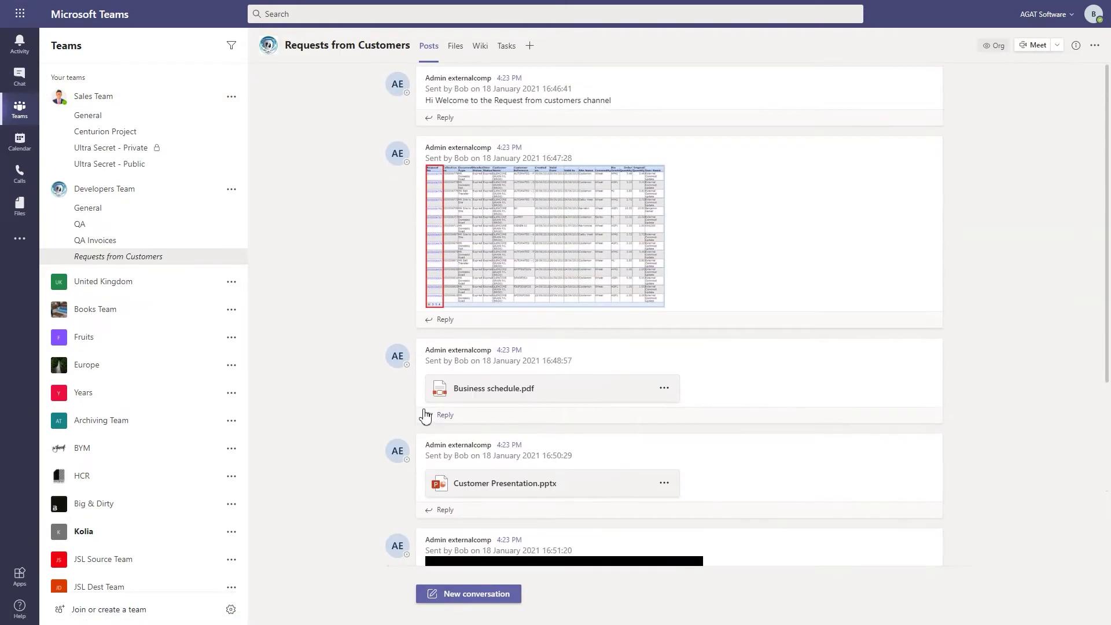
{"action": "scroll", "coordinate": [426, 416], "scroll_direction": "down", "scroll_amount": 5}
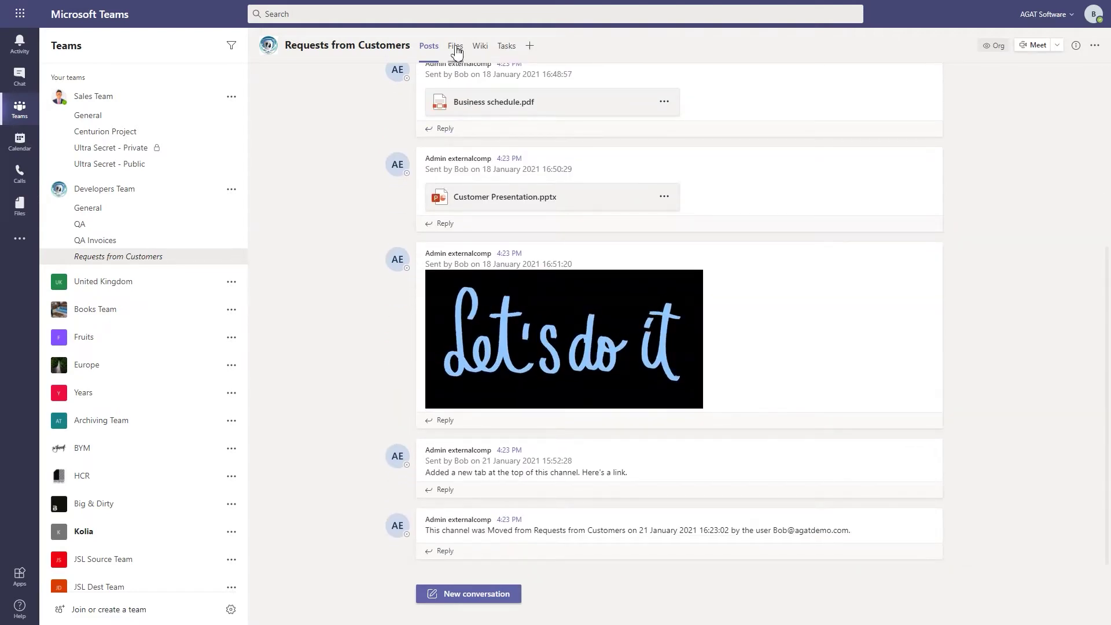
{"action": "left_click", "coordinate": [455, 46]}
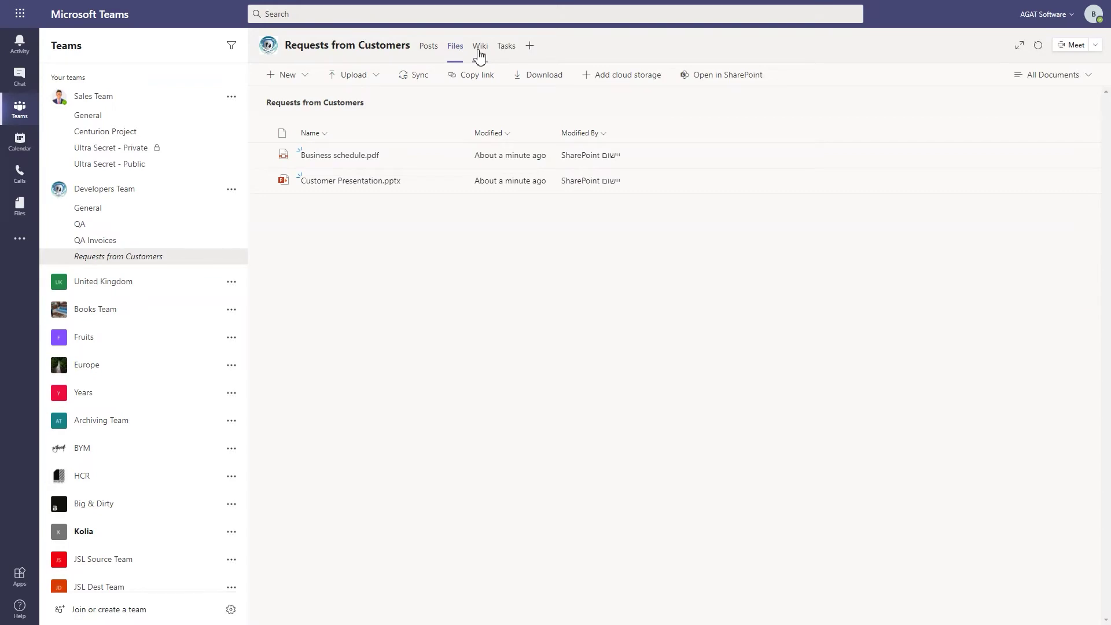
{"action": "left_click", "coordinate": [480, 55]}
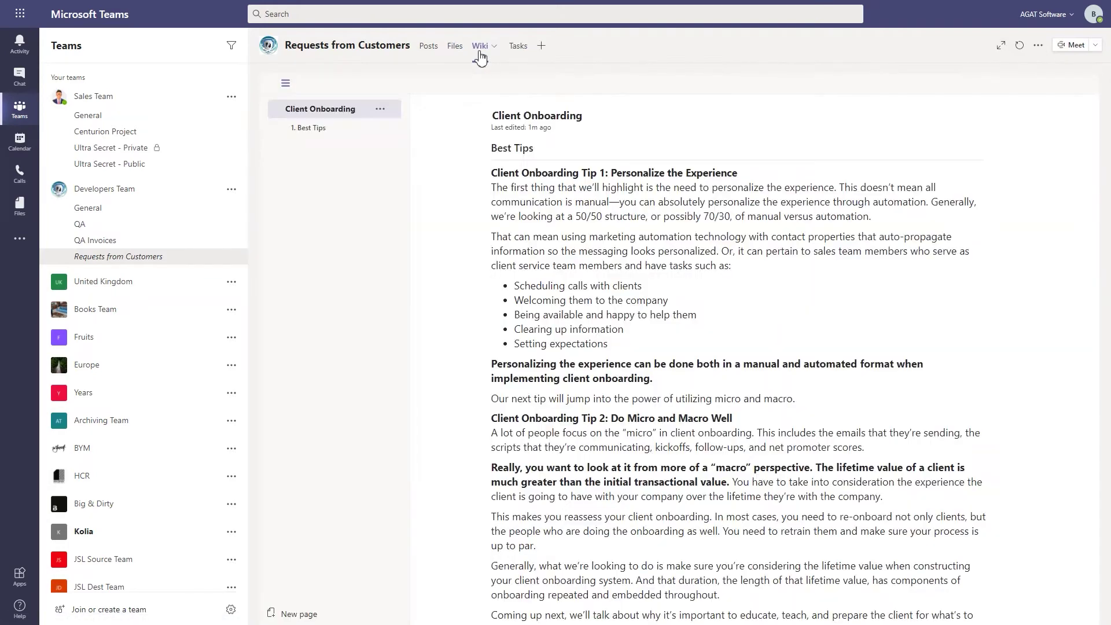
{"action": "scroll", "coordinate": [489, 242], "scroll_direction": "down", "scroll_amount": 20}
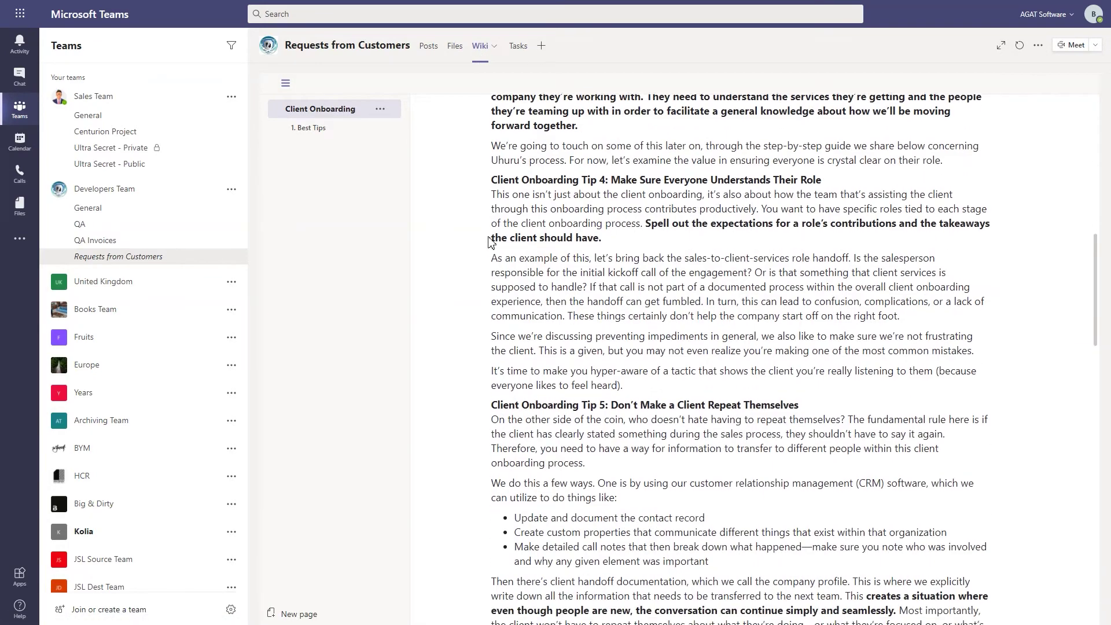
{"action": "scroll", "coordinate": [489, 242], "scroll_direction": "down", "scroll_amount": 7}
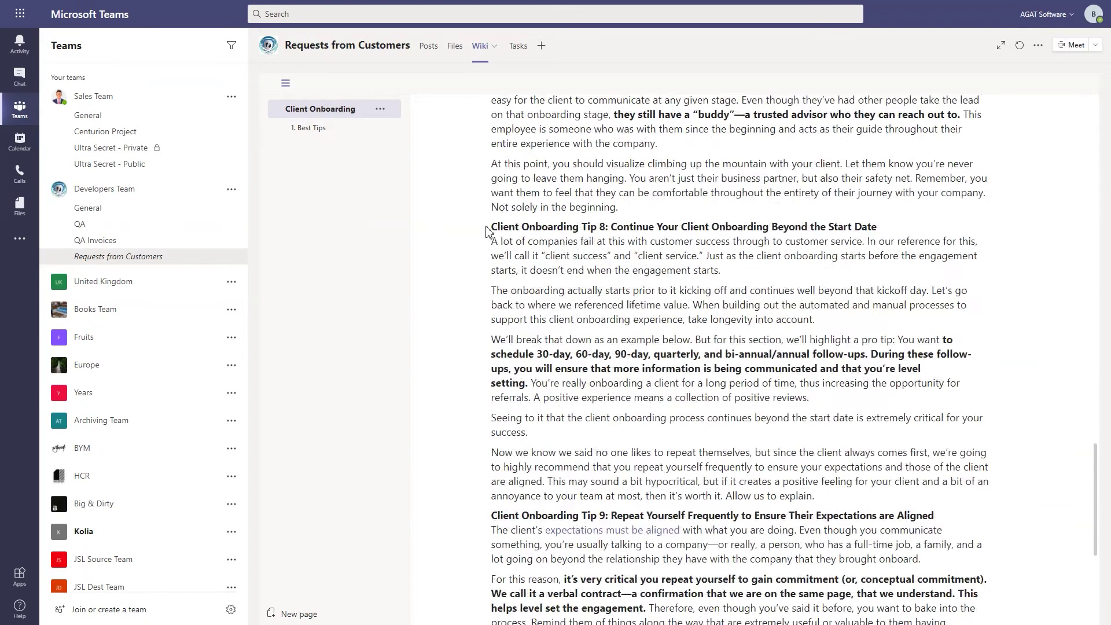
{"action": "left_click", "coordinate": [517, 47]}
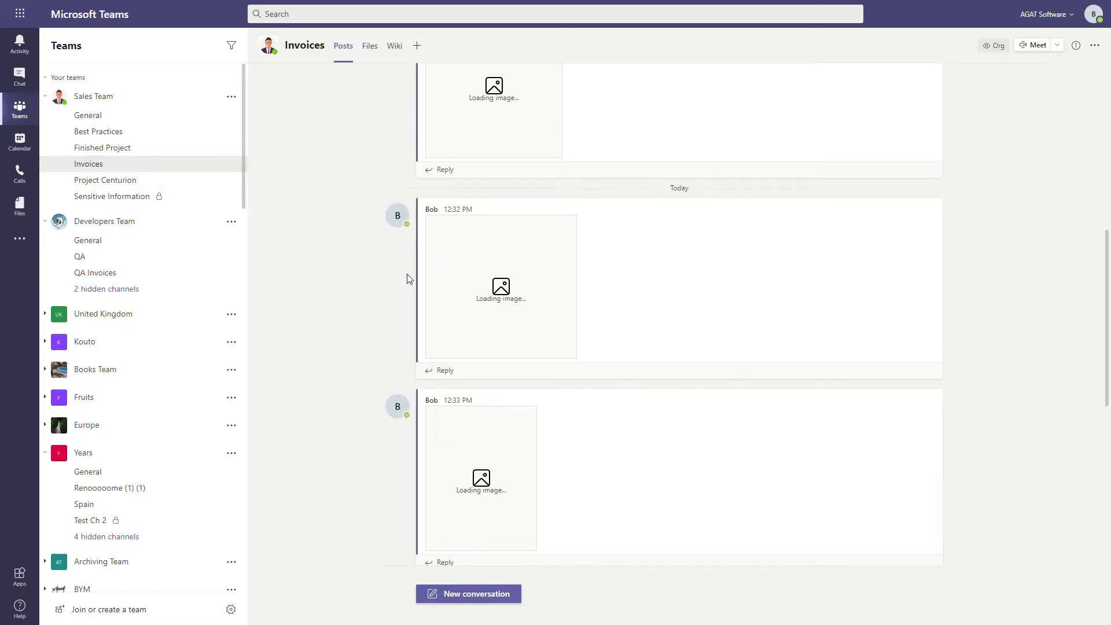
Step: Scroll through the Sales Team's Invoices posts, then open Developers Team's QA Invoices channel
{"action": "scroll", "coordinate": [405, 277], "scroll_direction": "up", "scroll_amount": 1}
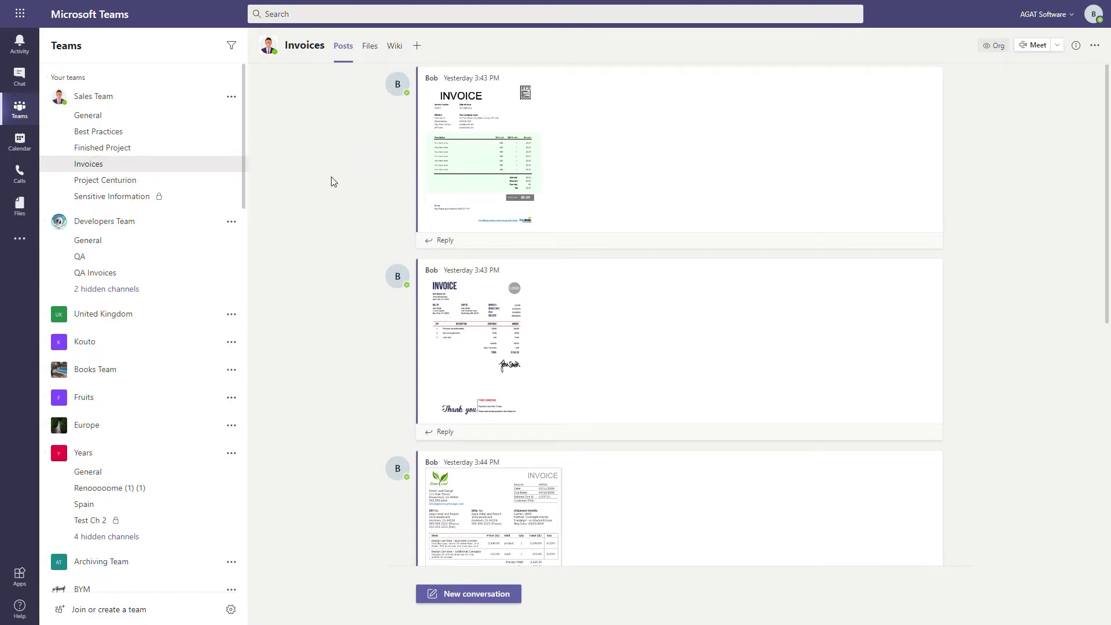
{"action": "scroll", "coordinate": [333, 183], "scroll_direction": "down", "scroll_amount": 8}
{"action": "scroll", "coordinate": [339, 191], "scroll_direction": "down", "scroll_amount": 1}
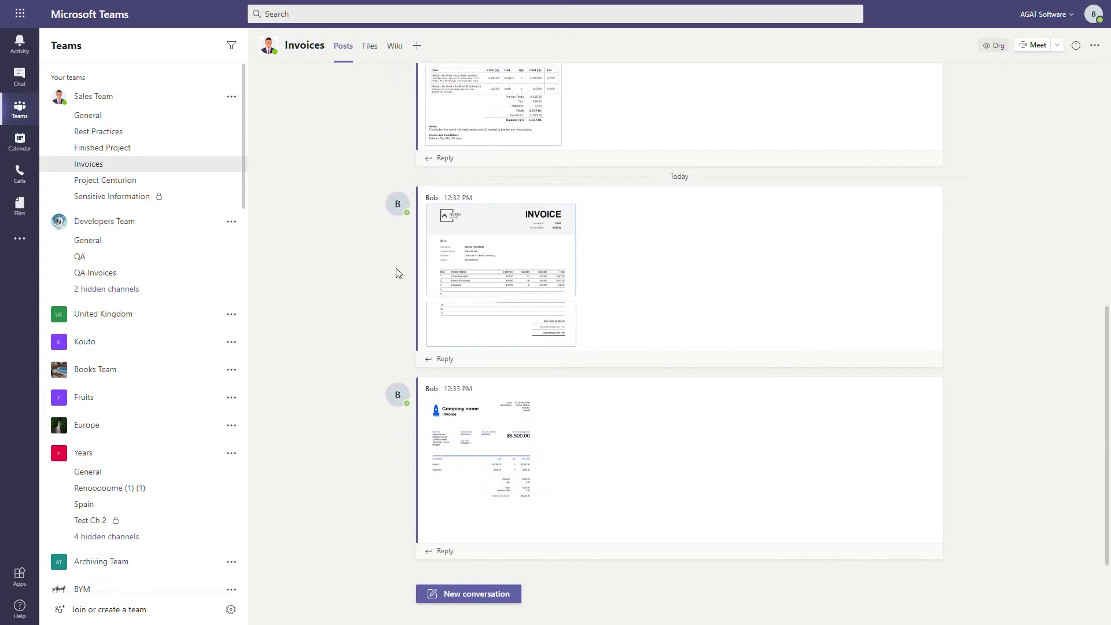
{"action": "left_click", "coordinate": [105, 273]}
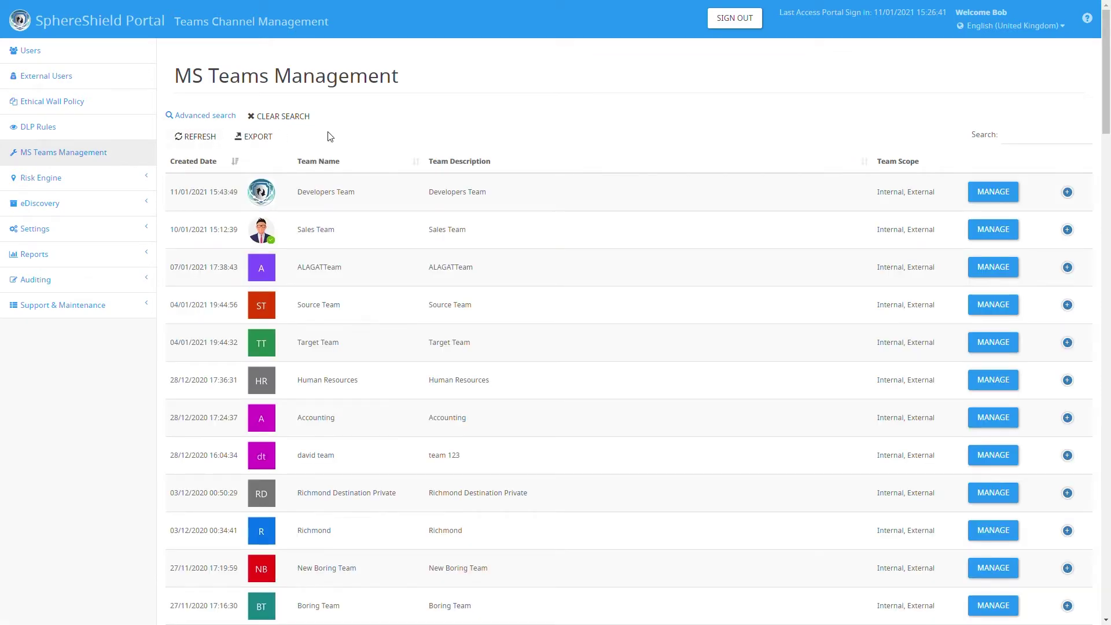
Step: Merge Sales Team's Invoices into Developers Team / QA Invoices, then view Channel Management Auditing
{"action": "left_click", "coordinate": [981, 232]}
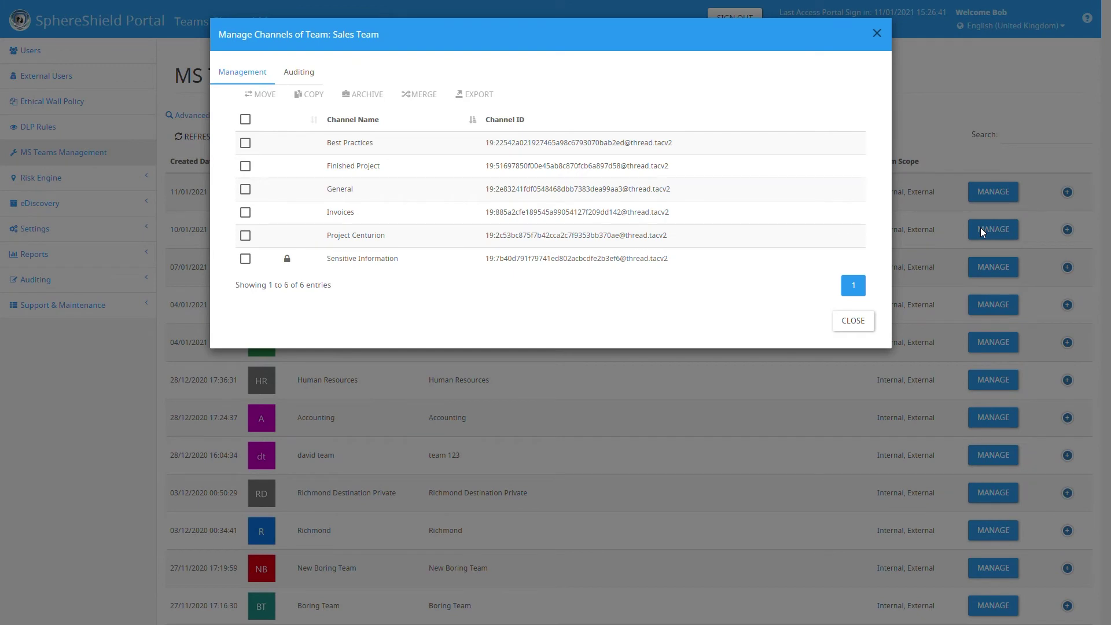
{"action": "left_click", "coordinate": [245, 213]}
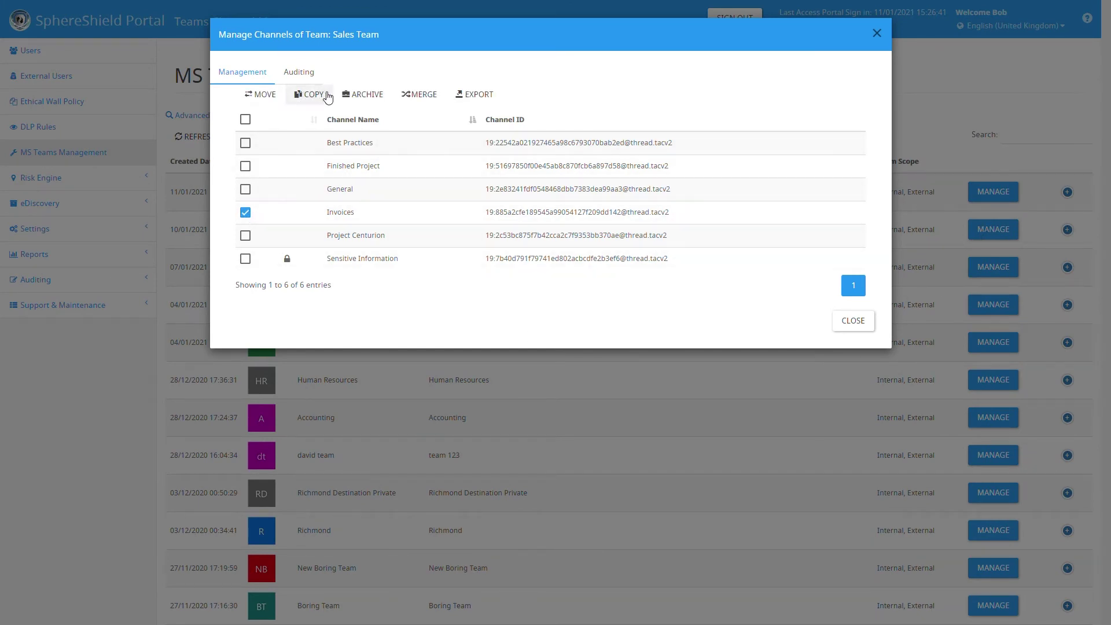
{"action": "left_click", "coordinate": [415, 97]}
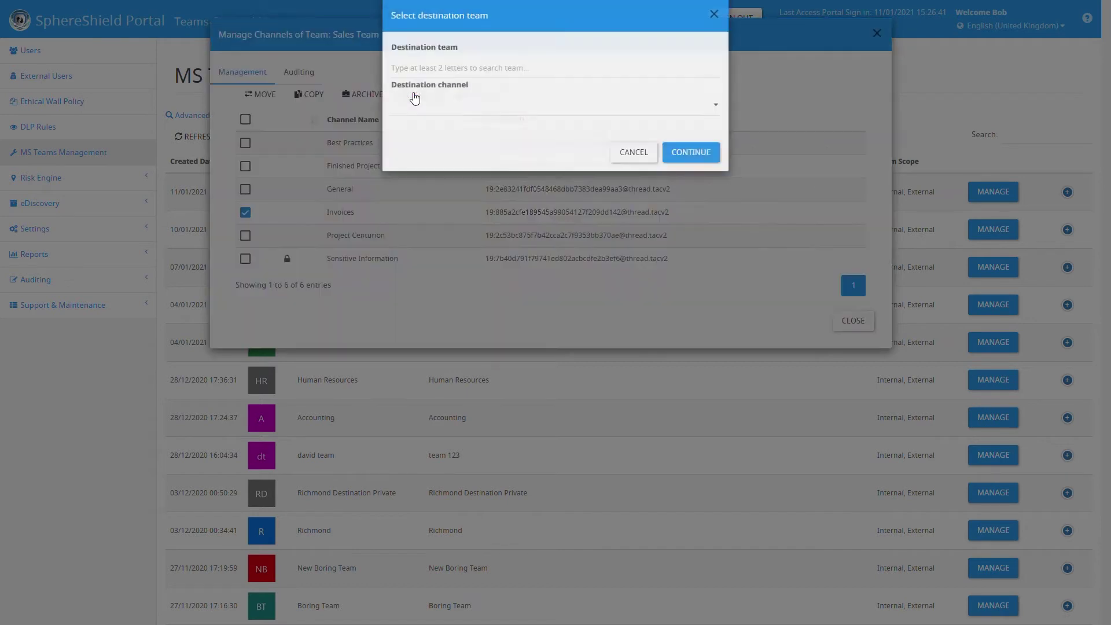
{"action": "left_click", "coordinate": [426, 99]}
{"action": "type", "text": "de"}
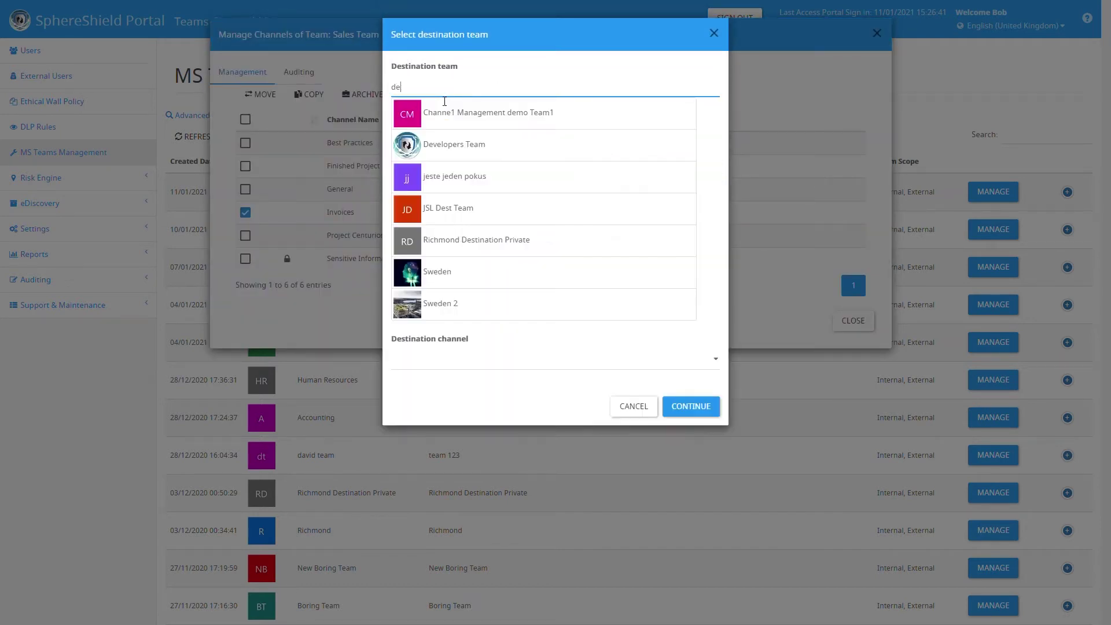
{"action": "left_click", "coordinate": [515, 144]}
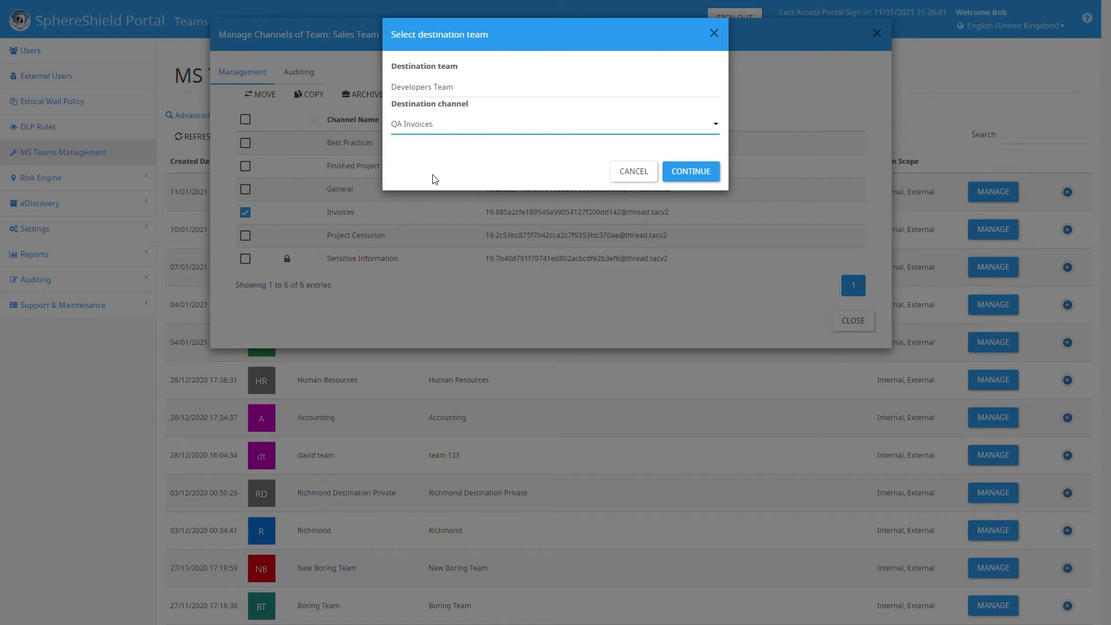
{"action": "left_click", "coordinate": [683, 171]}
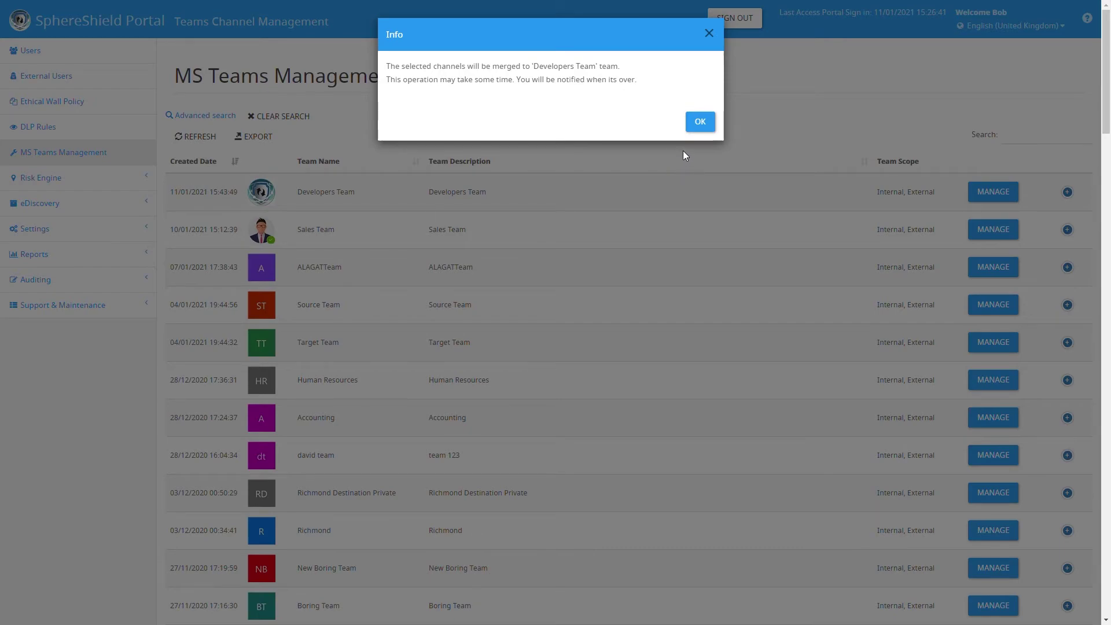
{"action": "left_click", "coordinate": [698, 122]}
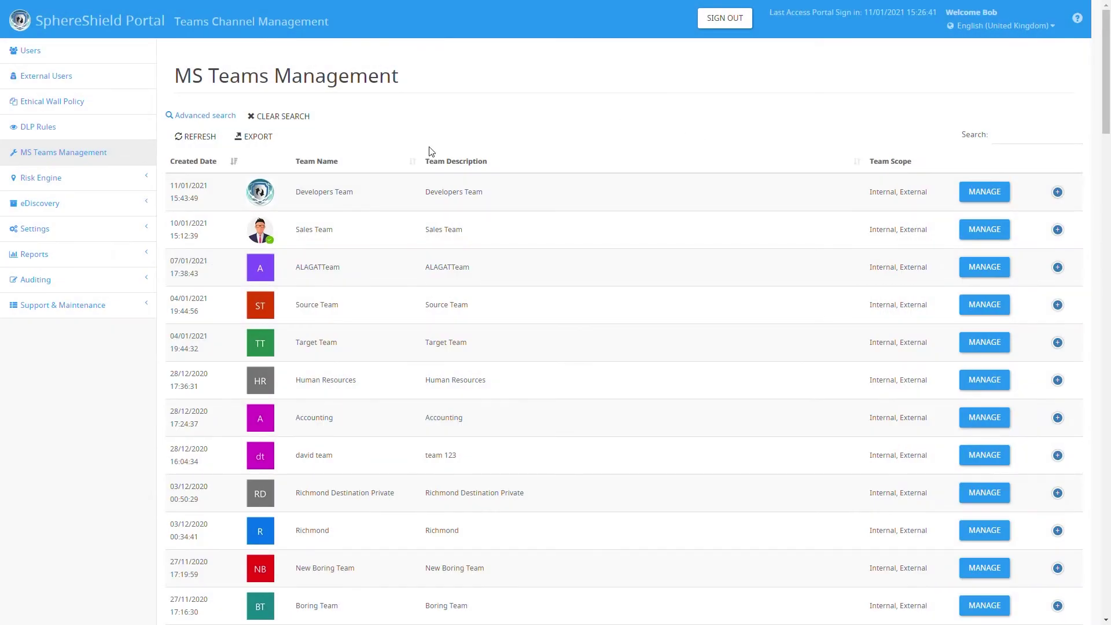
{"action": "left_click", "coordinate": [117, 281]}
{"action": "left_click", "coordinate": [88, 379]}
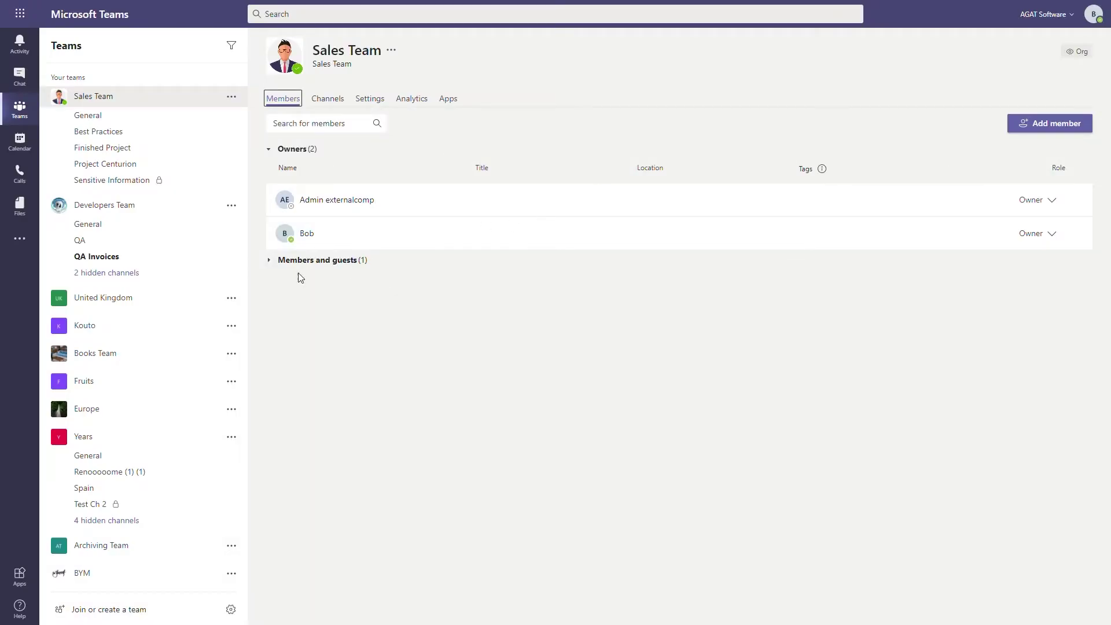
Step: Open QA Invoices under Developers Team and scroll through the merged invoice posts
{"action": "left_click", "coordinate": [111, 258]}
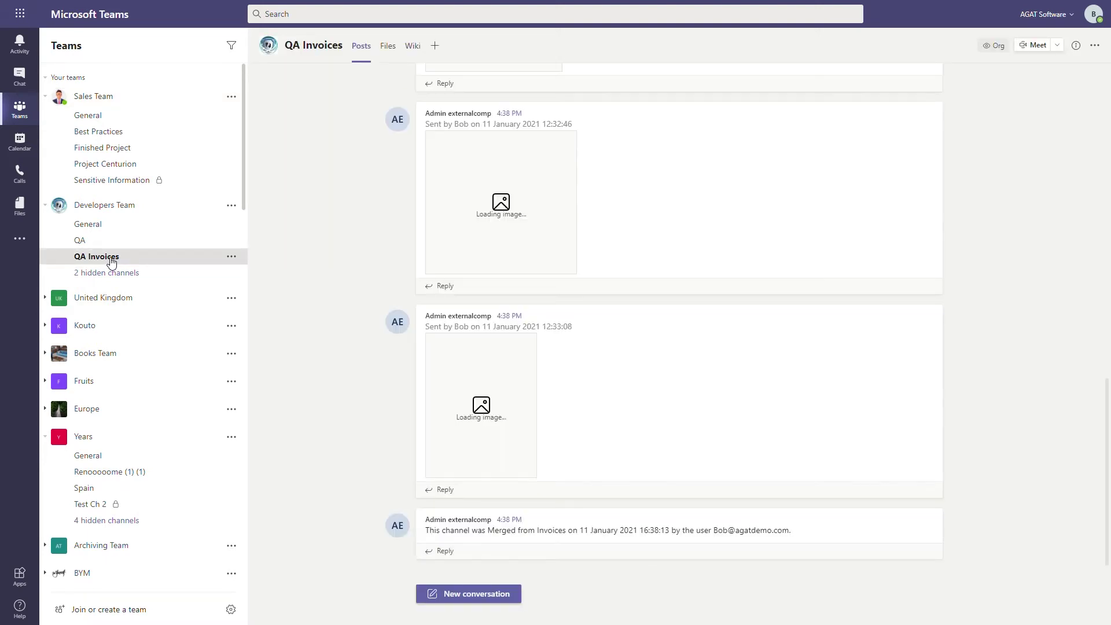
{"action": "scroll", "coordinate": [381, 318], "scroll_direction": "up", "scroll_amount": 1}
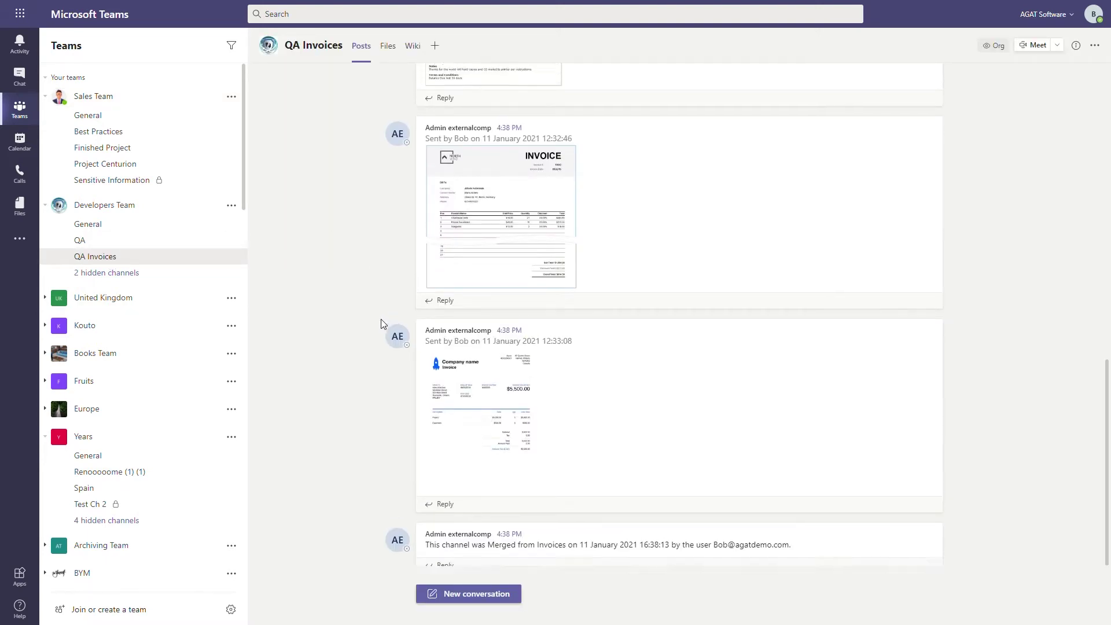
{"action": "scroll", "coordinate": [380, 320], "scroll_direction": "up", "scroll_amount": 10}
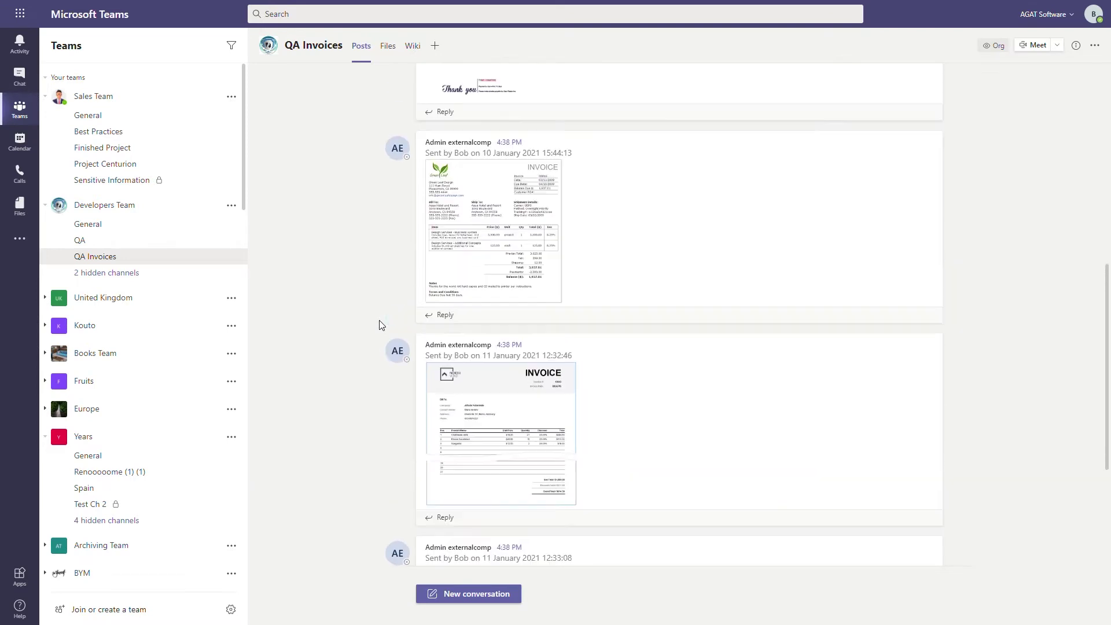
{"action": "scroll", "coordinate": [380, 323], "scroll_direction": "up", "scroll_amount": 2}
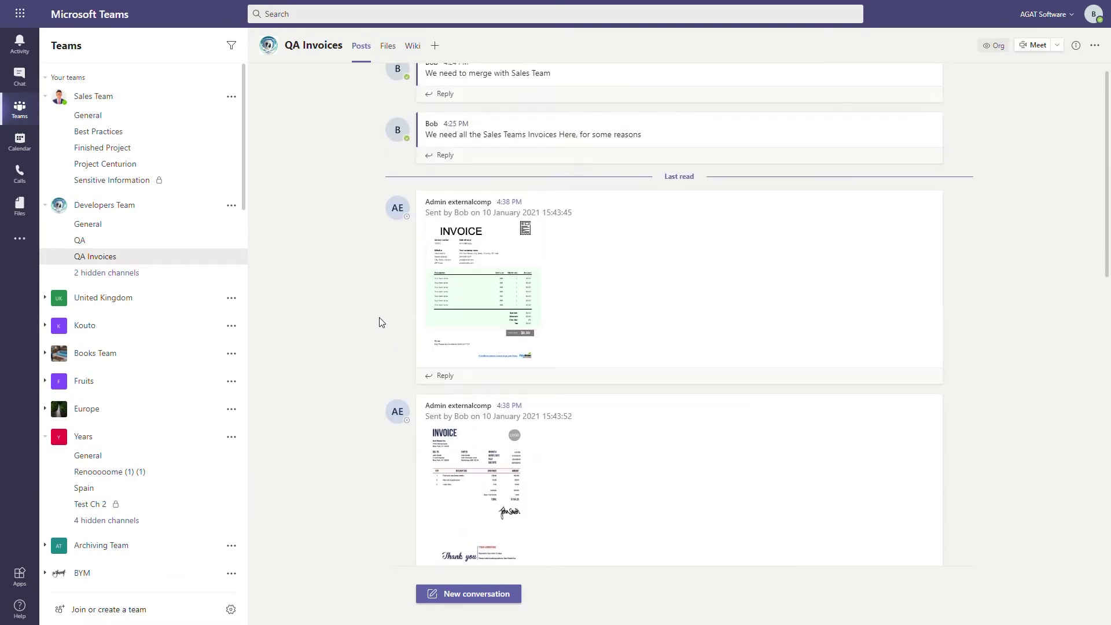
{"action": "scroll", "coordinate": [510, 231], "scroll_direction": "down", "scroll_amount": 10}
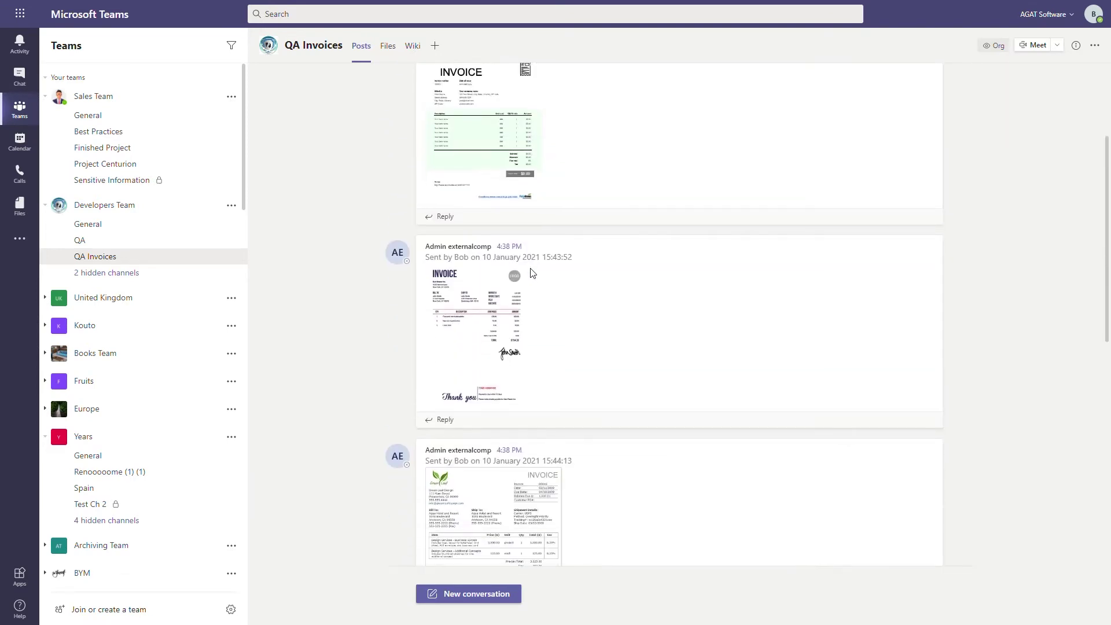
{"action": "scroll", "coordinate": [536, 273], "scroll_direction": "down", "scroll_amount": 1}
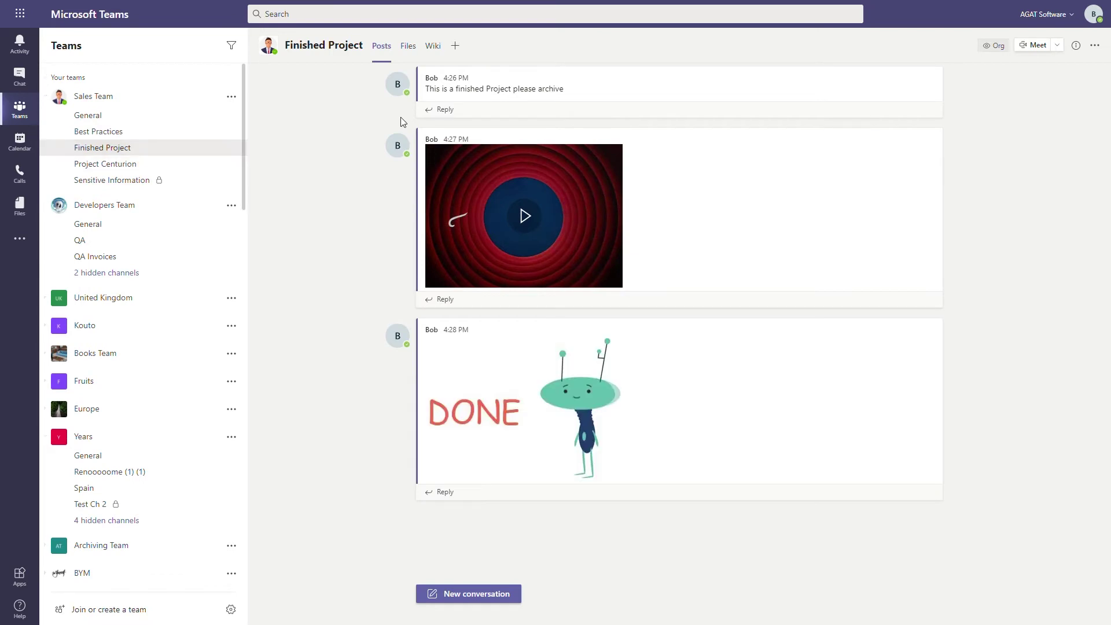
Step: Play the animated GIF posted in the Finished Project channel
{"action": "left_click", "coordinate": [525, 216]}
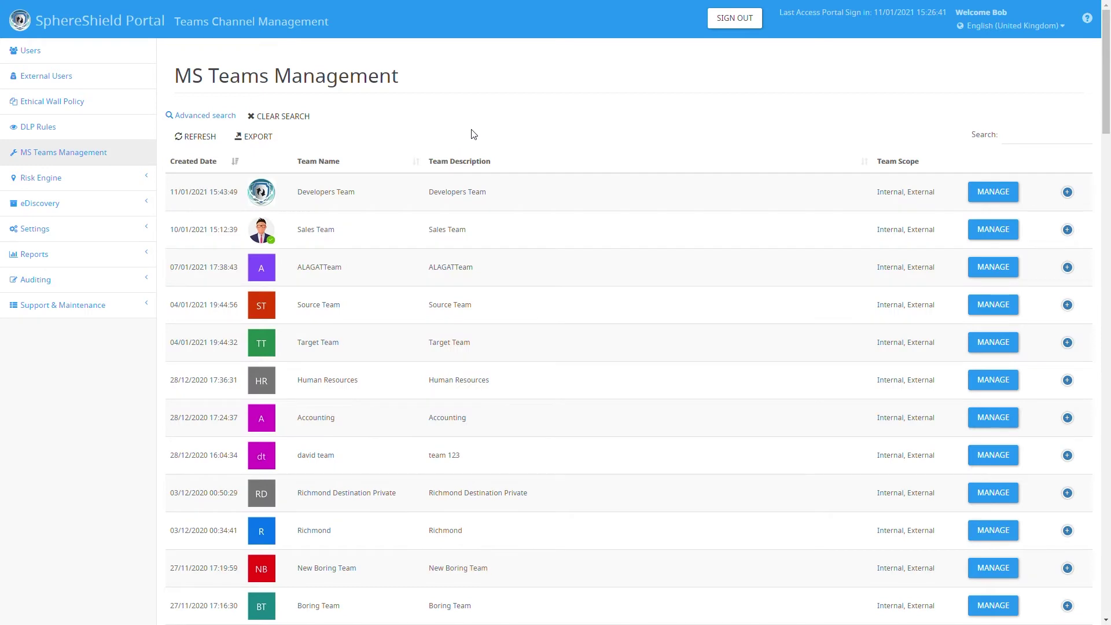
Step: Archive Sales Team's Finished Project channel, confirm both notices, and scroll the audit list
{"action": "left_click", "coordinate": [992, 230]}
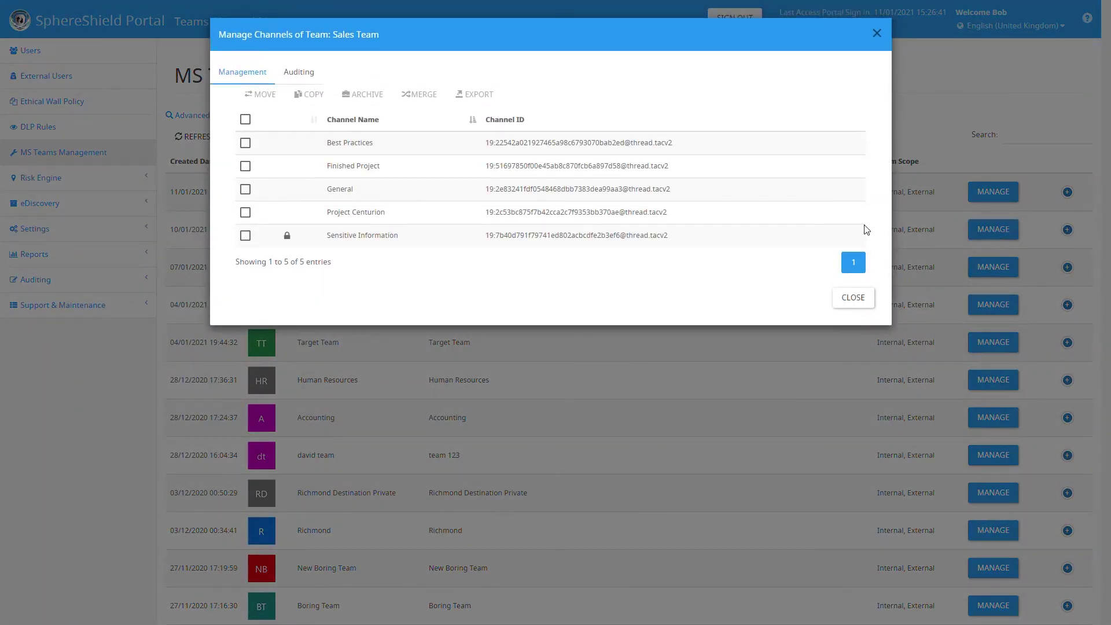
{"action": "left_click", "coordinate": [256, 170]}
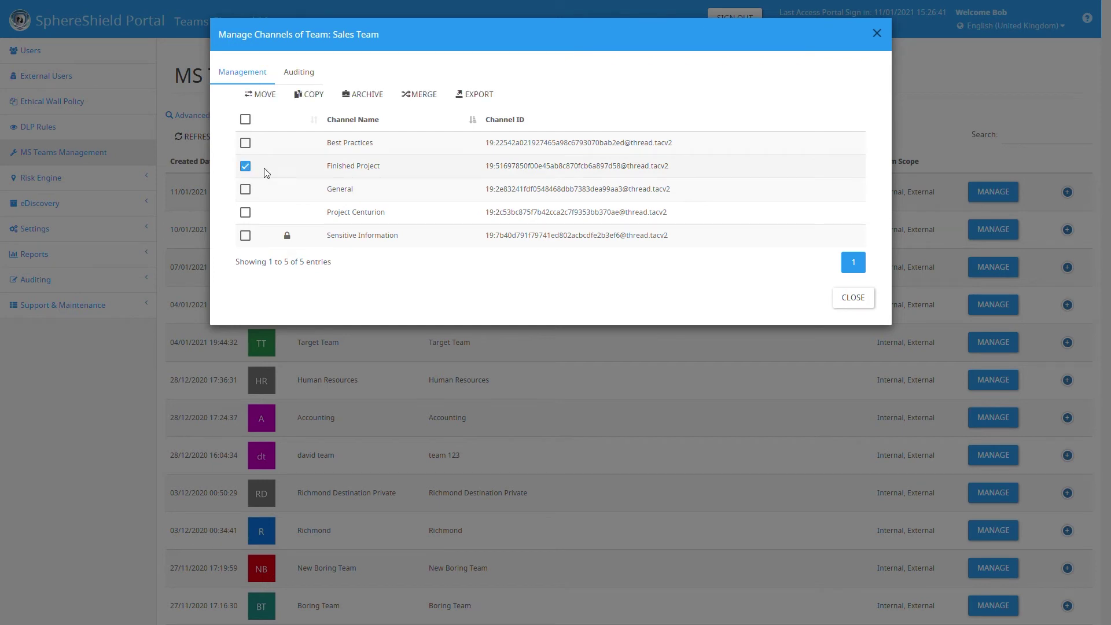
{"action": "left_click", "coordinate": [359, 95]}
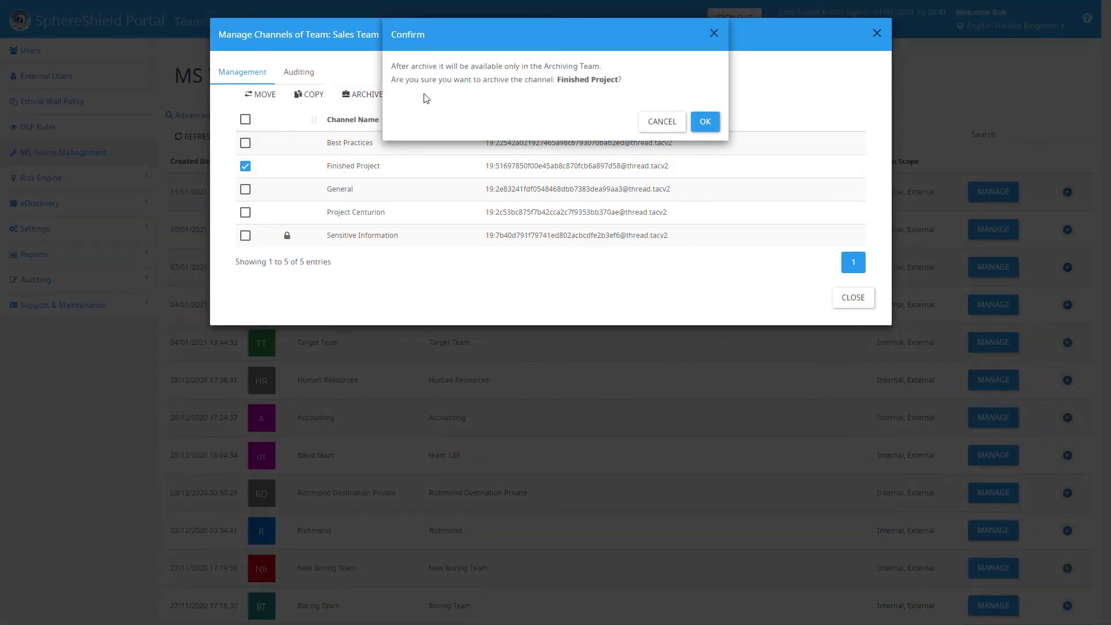
{"action": "left_click", "coordinate": [710, 123]}
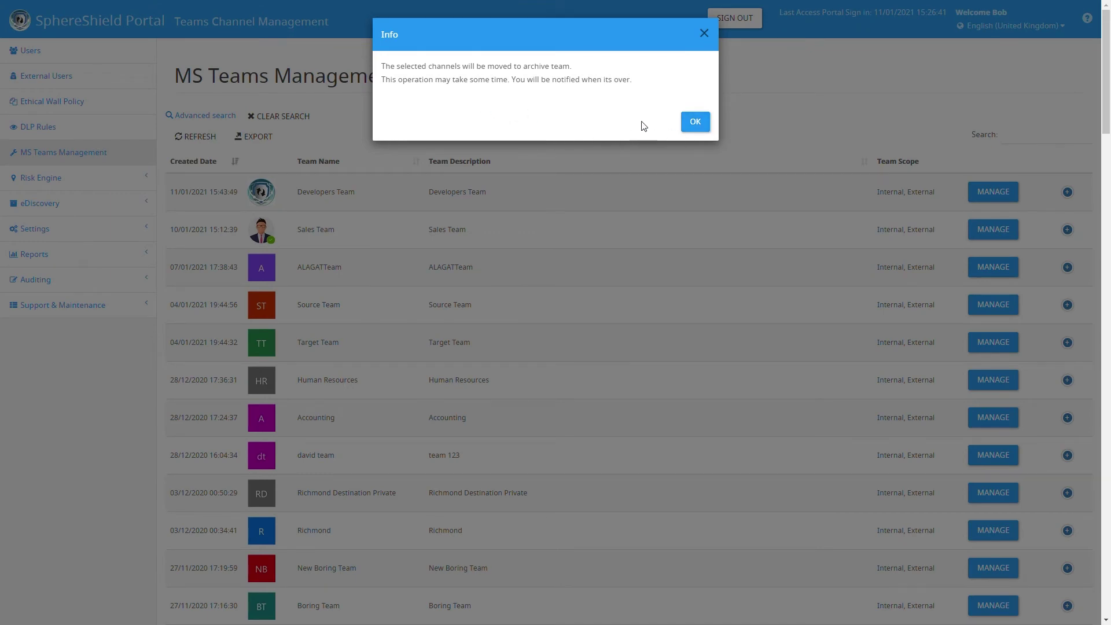
{"action": "left_click", "coordinate": [697, 122]}
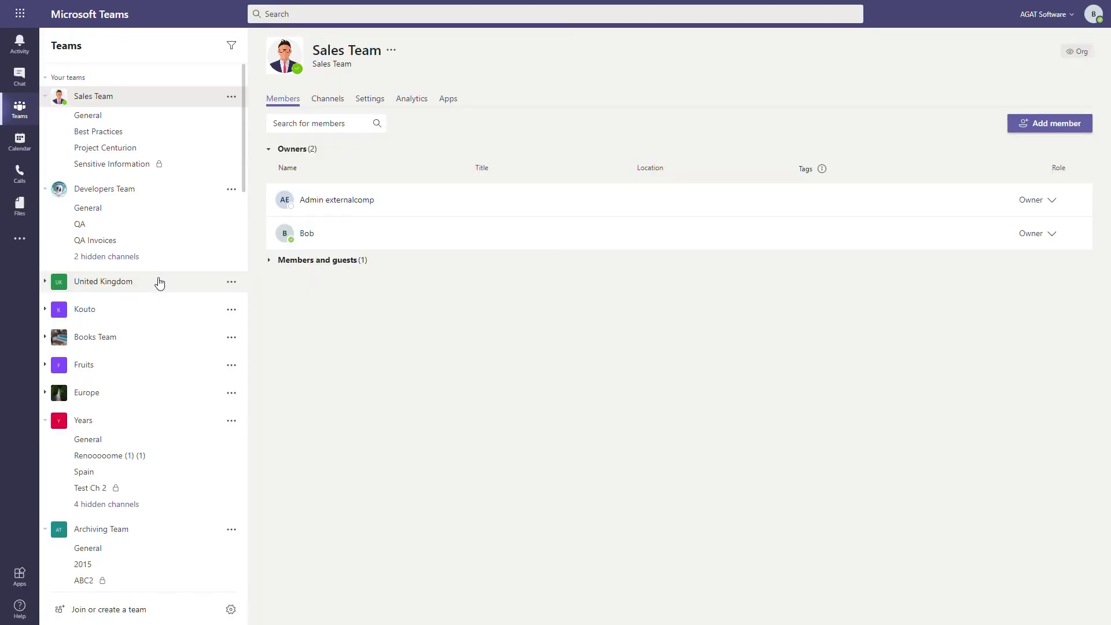
{"action": "scroll", "coordinate": [156, 280], "scroll_direction": "down", "scroll_amount": 5}
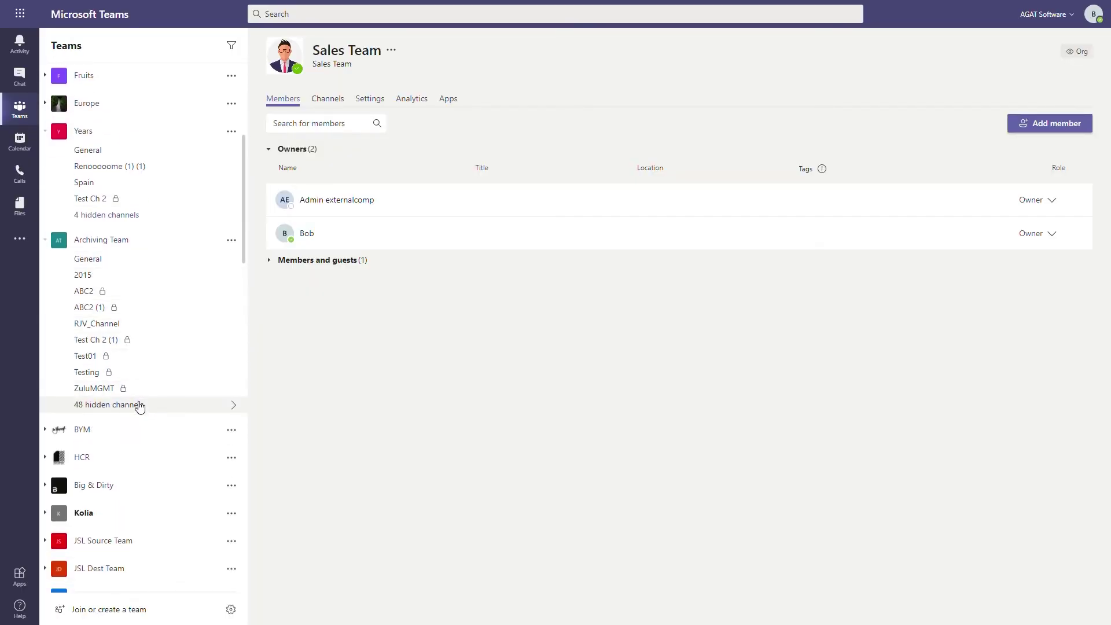
Step: Check Archiving Team's archived Finished Project channel, then view Project Centurion's posts and files
{"action": "left_click", "coordinate": [135, 408]}
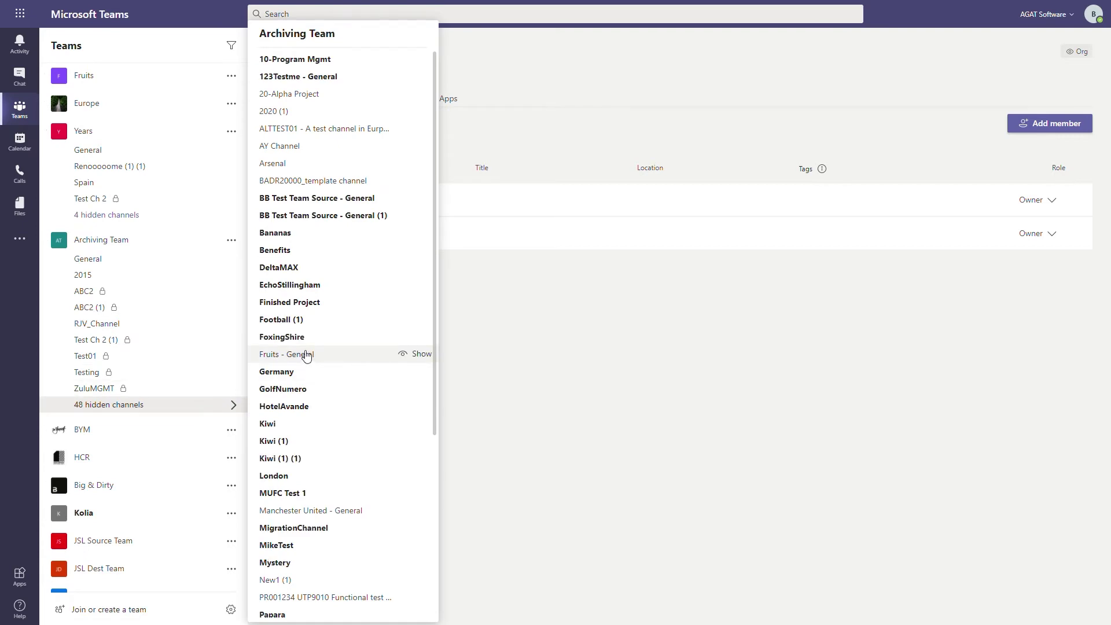
{"action": "left_click", "coordinate": [302, 307]}
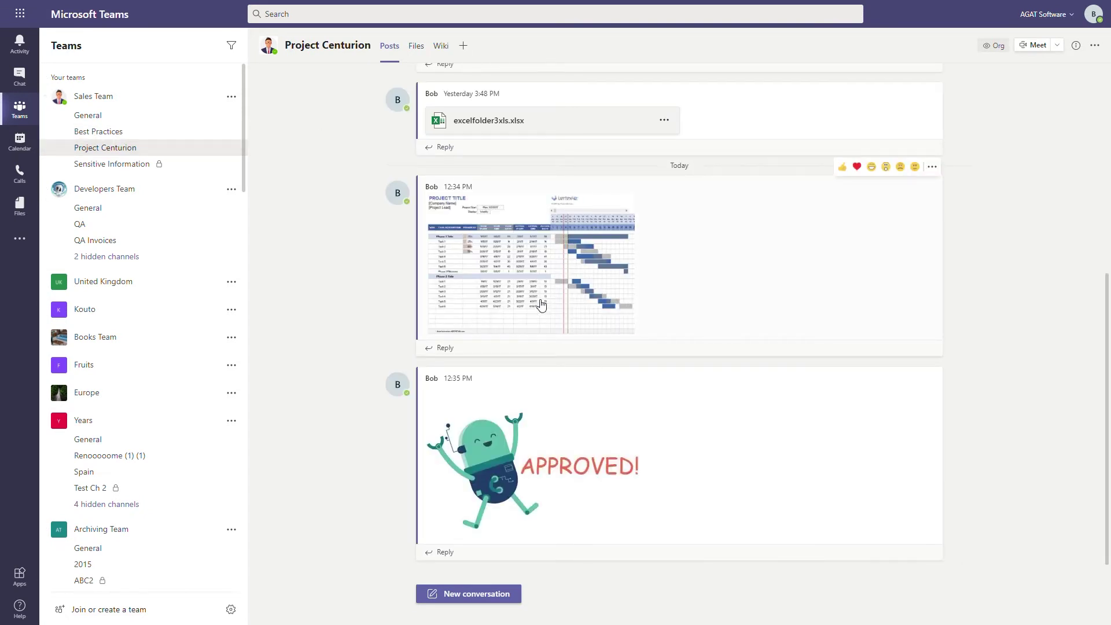
{"action": "scroll", "coordinate": [541, 304], "scroll_direction": "up", "scroll_amount": 5}
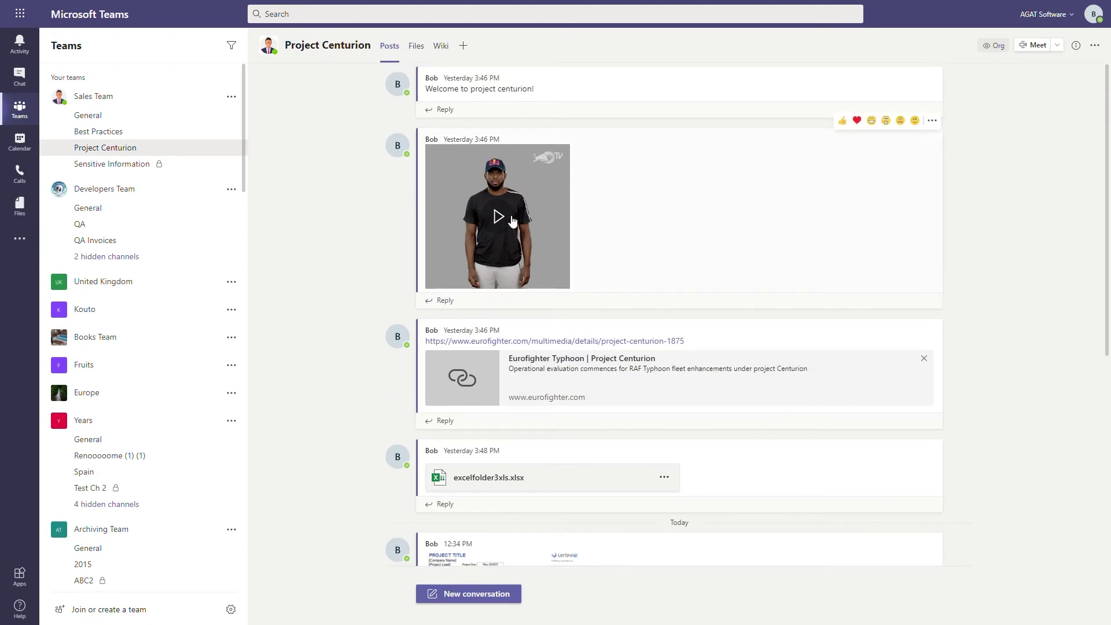
{"action": "scroll", "coordinate": [591, 249], "scroll_direction": "down", "scroll_amount": 5}
{"action": "scroll", "coordinate": [591, 250], "scroll_direction": "up", "scroll_amount": 5}
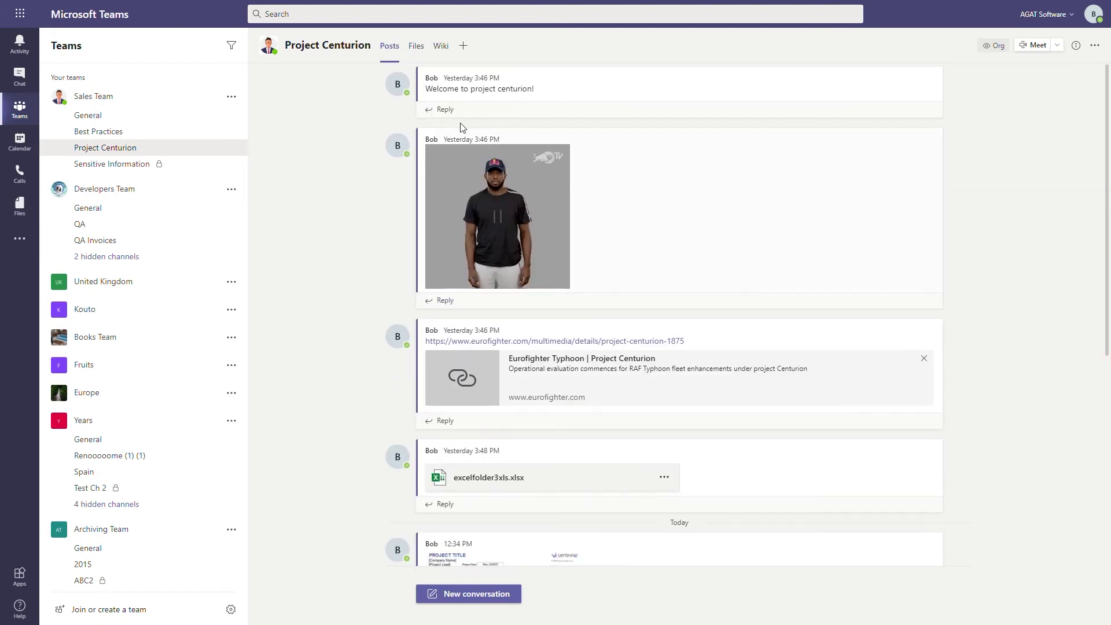
{"action": "left_click", "coordinate": [414, 46]}
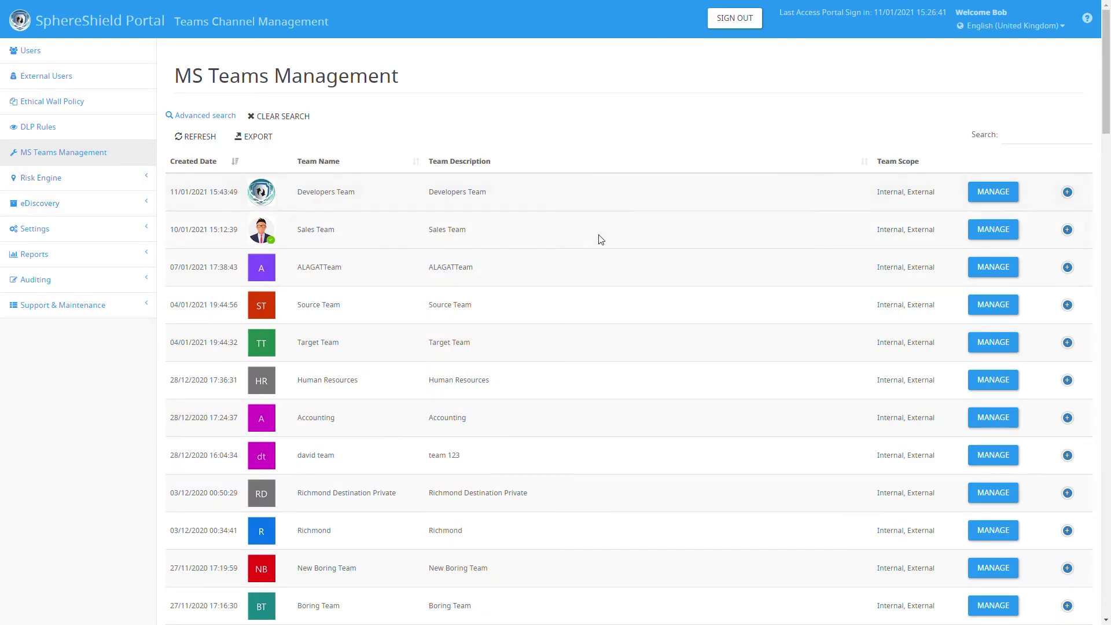
Step: Export Sales Team's Project Centurion channel to PDF and dismiss the Info notice
{"action": "left_click", "coordinate": [1014, 228]}
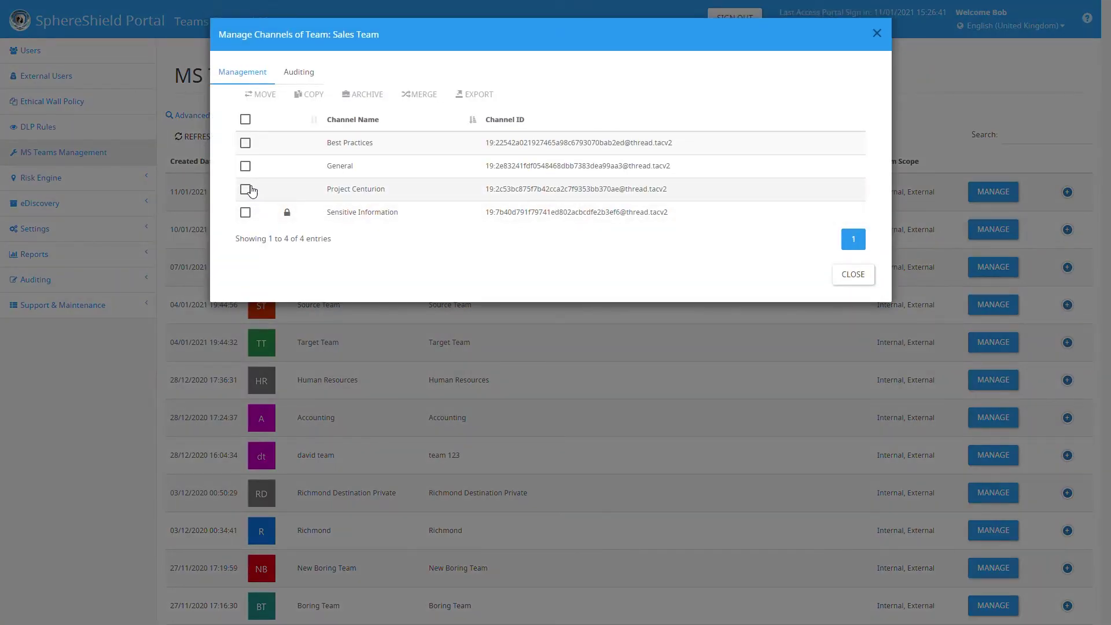
{"action": "left_click", "coordinate": [245, 189]}
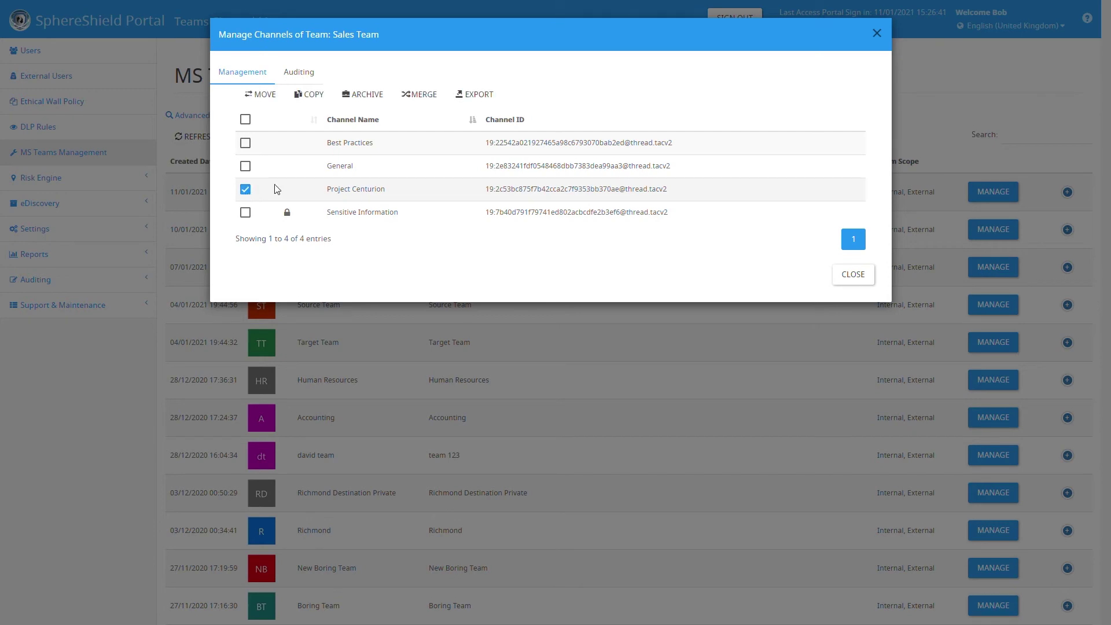
{"action": "left_click", "coordinate": [484, 96]}
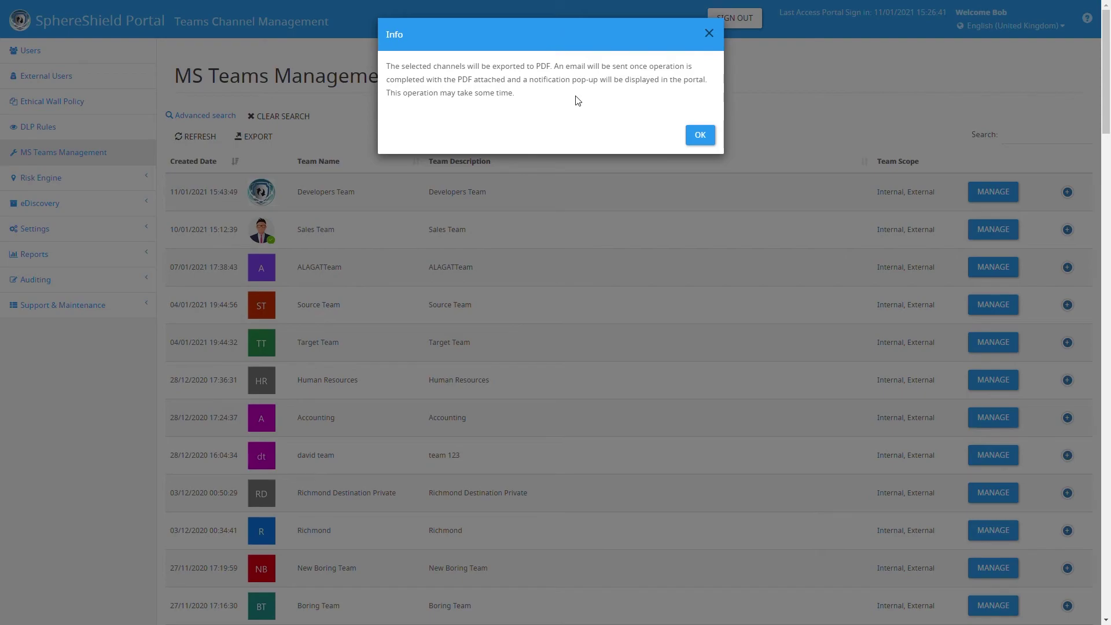
{"action": "left_click", "coordinate": [704, 139]}
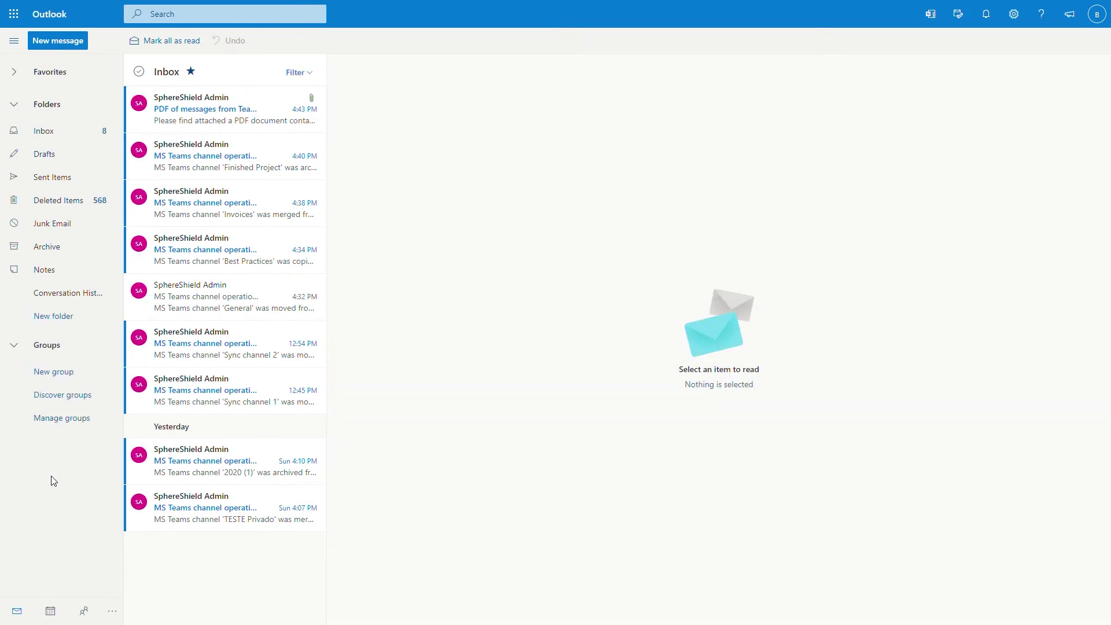
Step: Open the 'PDF of messages from Team Sales Team' email and scroll through the MSTeamsChannelMessages PDF
{"action": "left_click", "coordinate": [193, 118]}
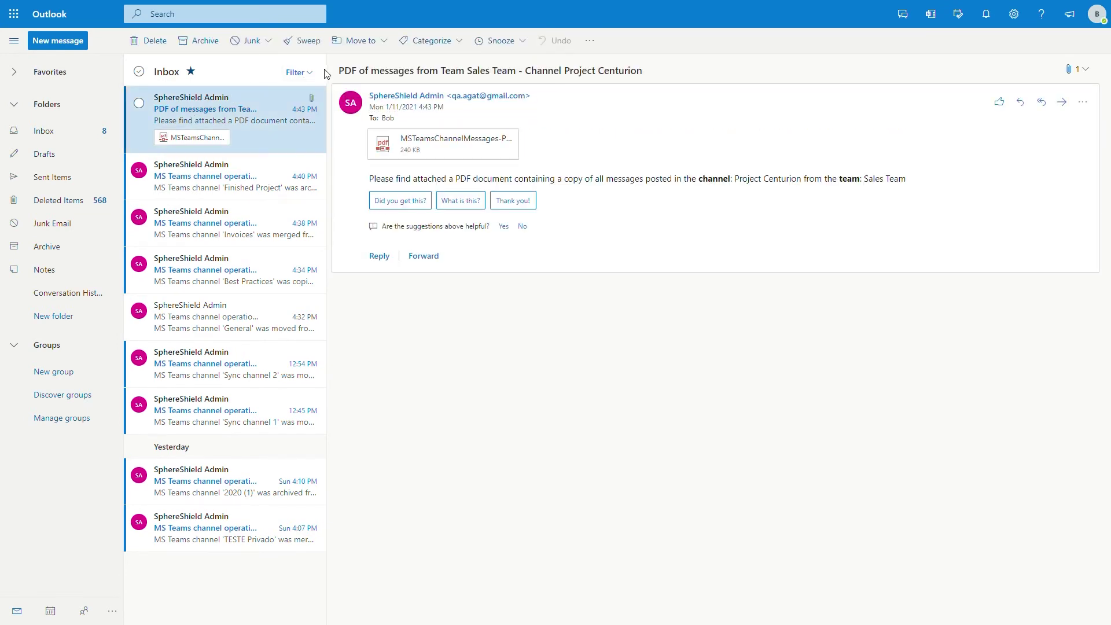
{"action": "left_click", "coordinate": [446, 150]}
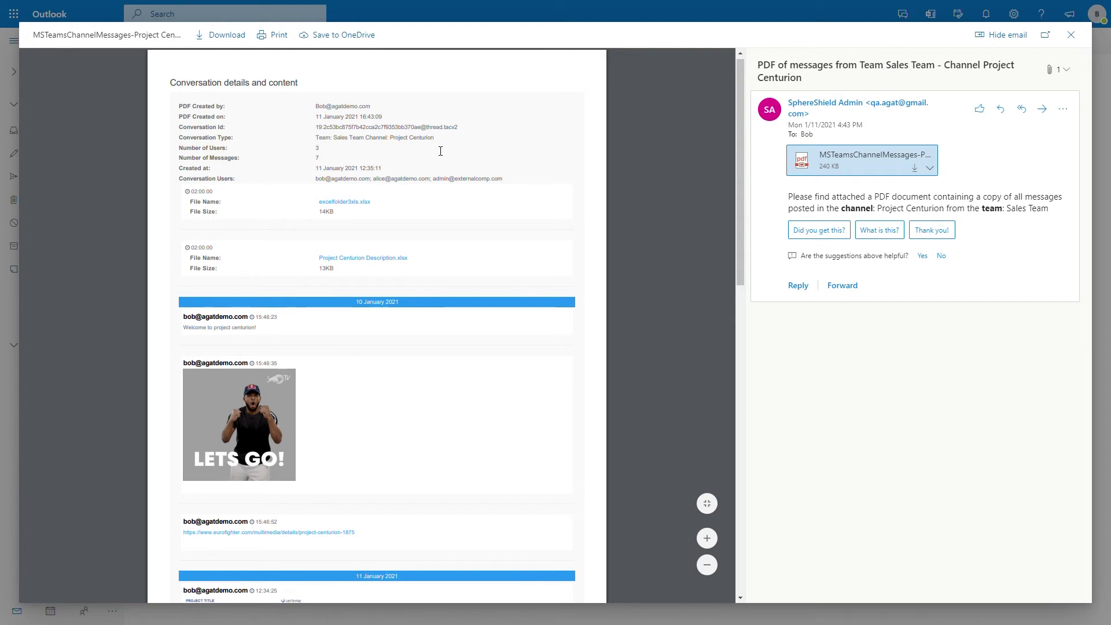
{"action": "scroll", "coordinate": [440, 151], "scroll_direction": "down", "scroll_amount": 2}
{"action": "scroll", "coordinate": [441, 151], "scroll_direction": "down", "scroll_amount": 3}
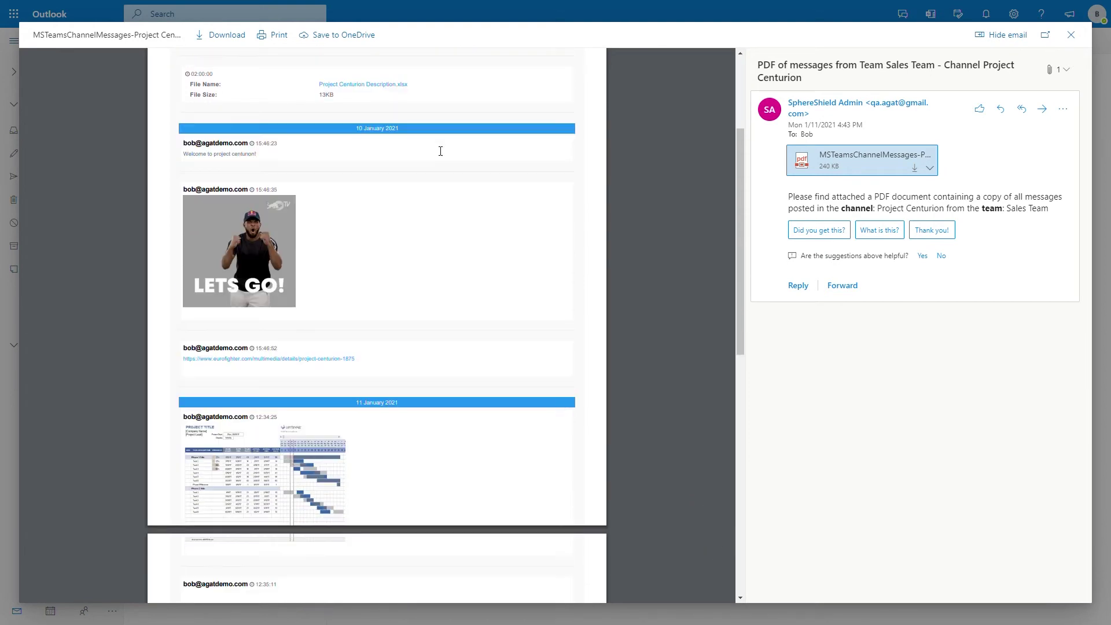
{"action": "scroll", "coordinate": [440, 151], "scroll_direction": "down", "scroll_amount": 2}
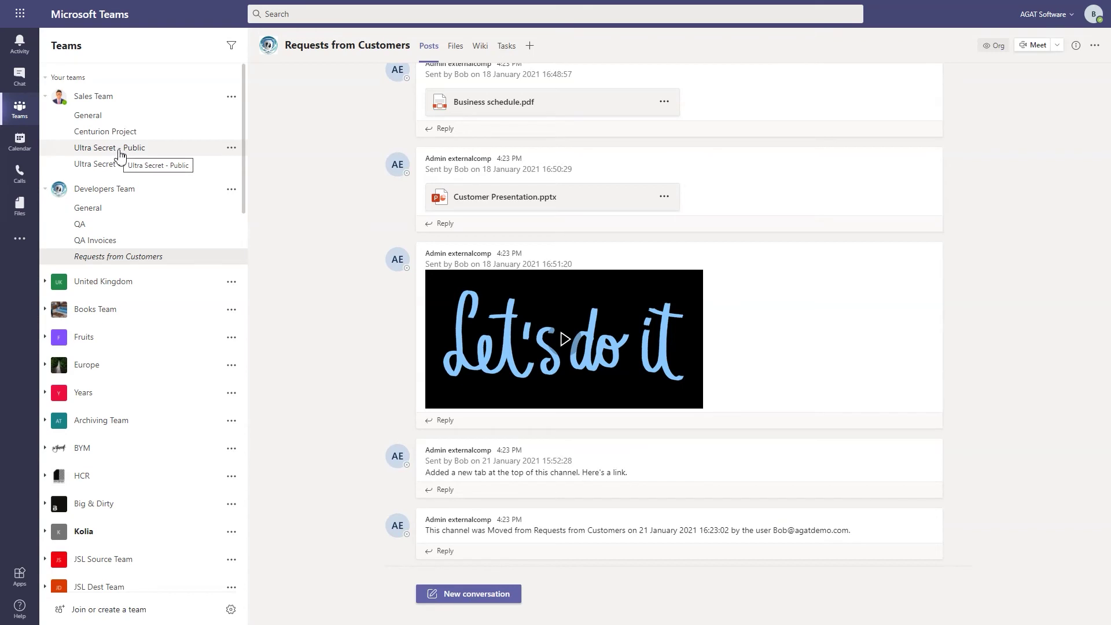
Step: Review Ultra Secret - Public's posts and four files, then confirm Ultra Secret --- Private has no posts
{"action": "left_click", "coordinate": [119, 151]}
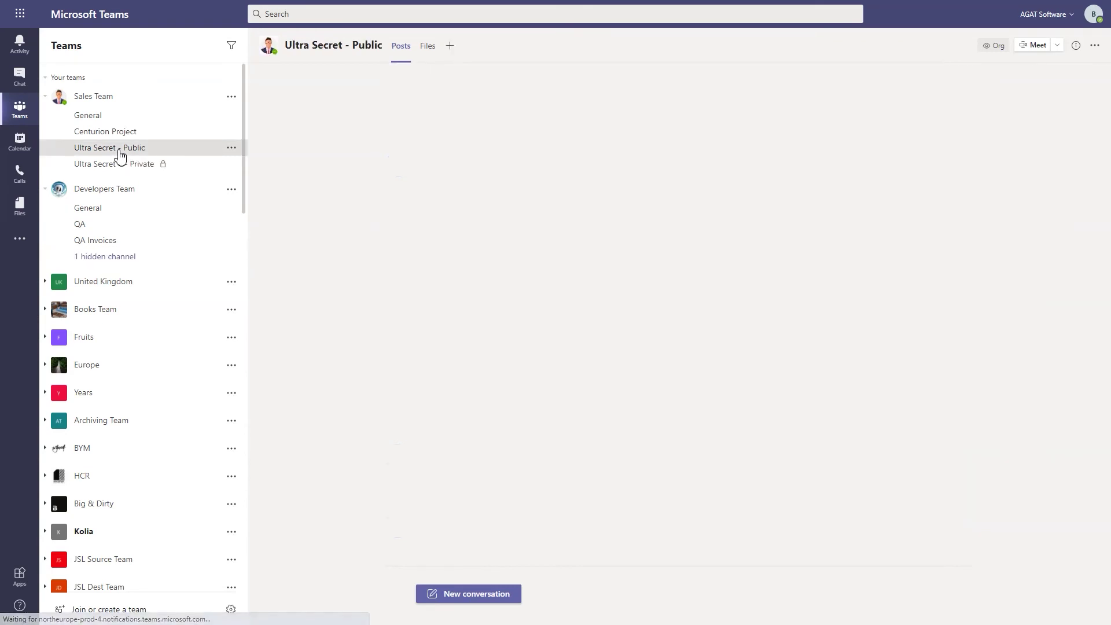
{"action": "scroll", "coordinate": [341, 289], "scroll_direction": "up", "scroll_amount": 5}
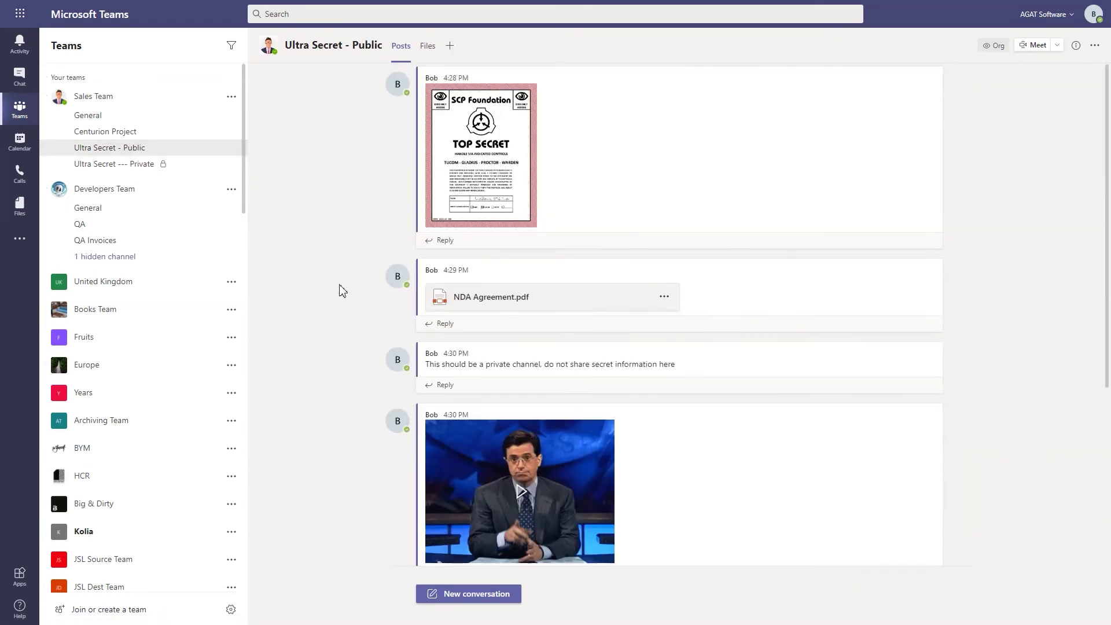
{"action": "scroll", "coordinate": [405, 242], "scroll_direction": "down", "scroll_amount": 5}
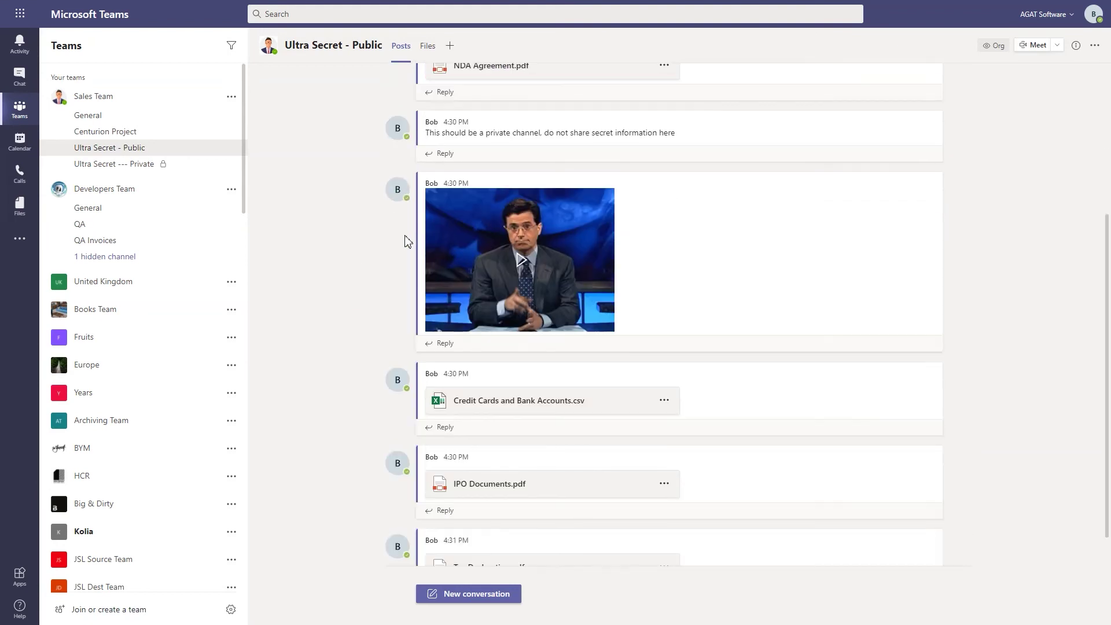
{"action": "left_click", "coordinate": [429, 49]}
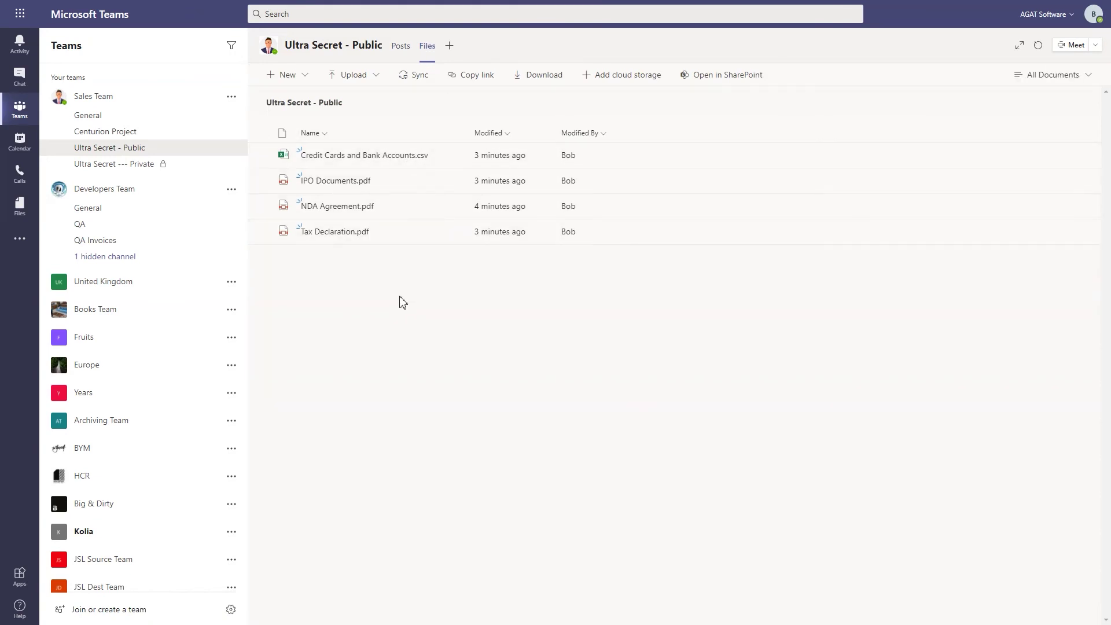
{"action": "left_click", "coordinate": [162, 170]}
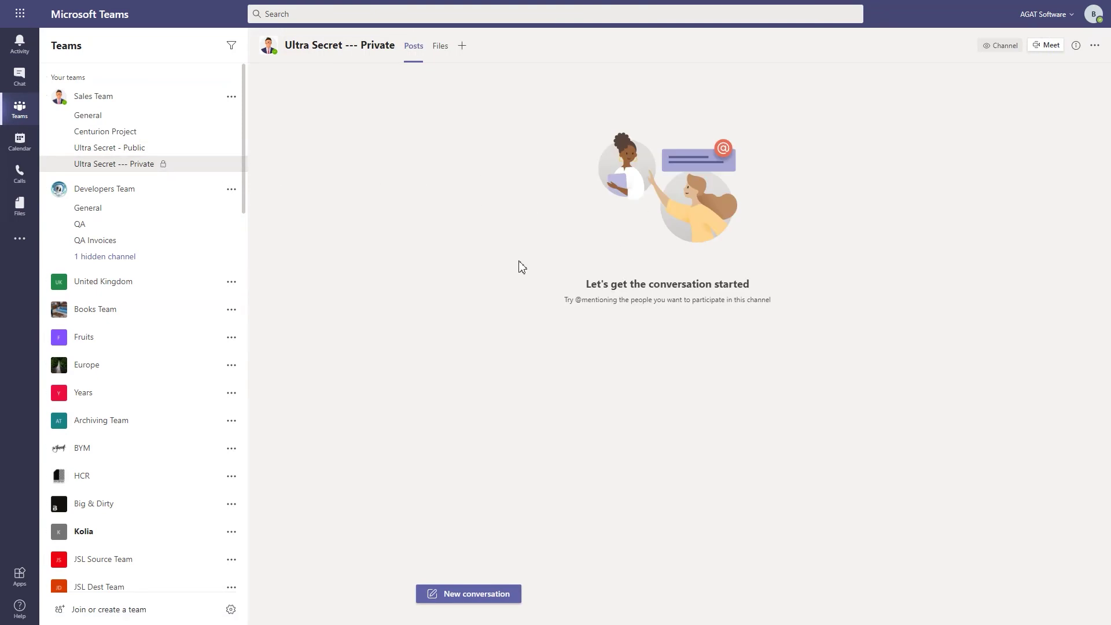
{"action": "key", "text": "alt+Tab"}
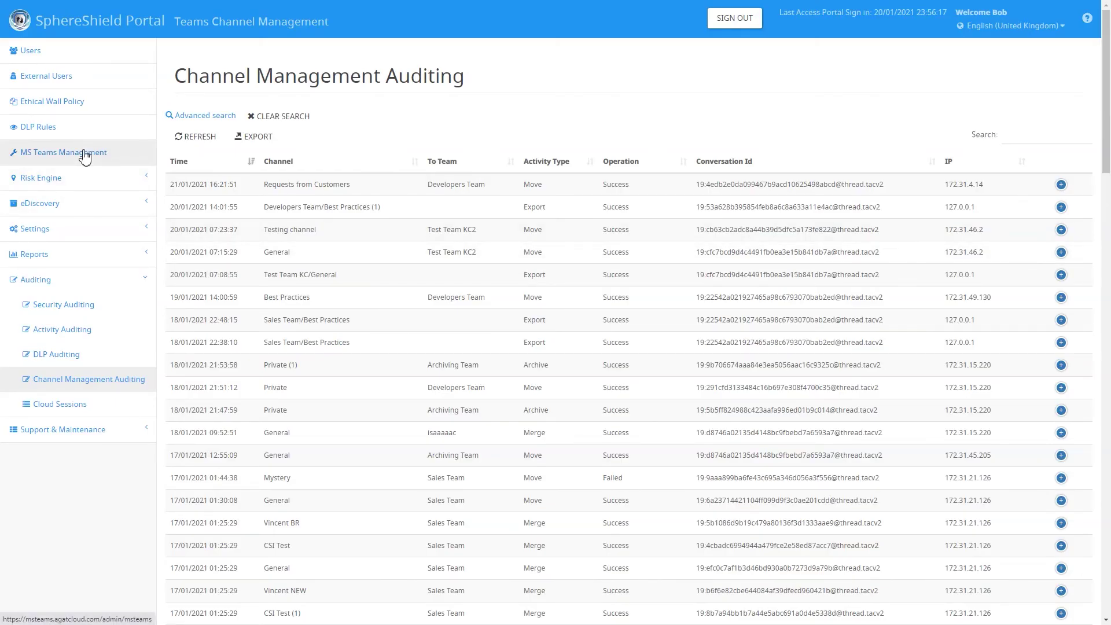
Step: Merge Sales Team's Ultra Secret - Public into Sales Team's Ultra Secret --- Private and acknowledge the notice
{"action": "left_click", "coordinate": [85, 156]}
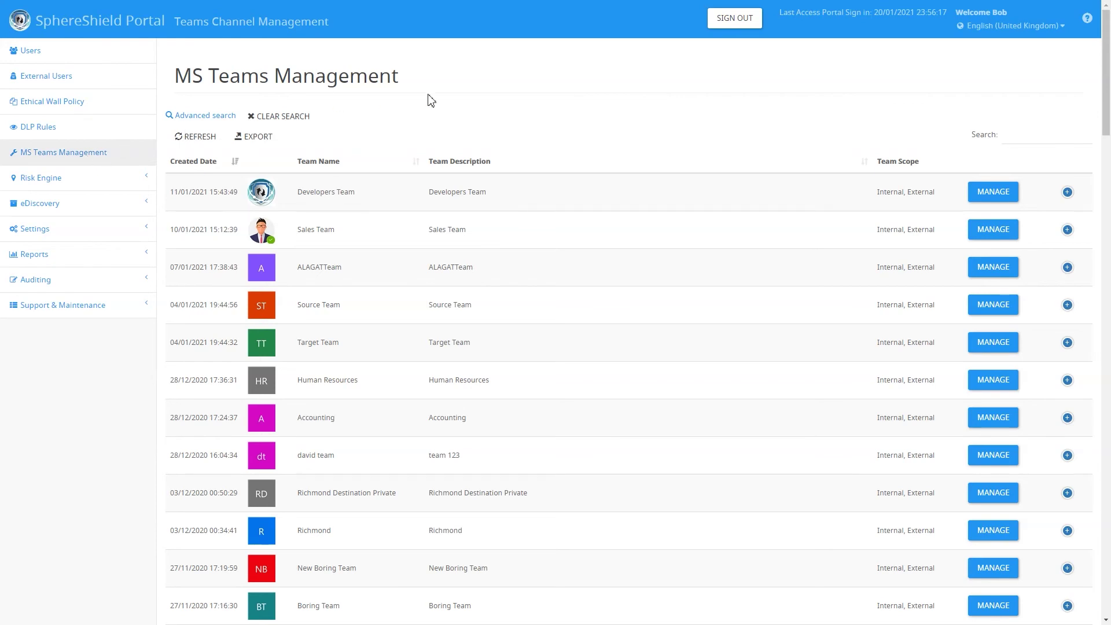
{"action": "left_click", "coordinate": [984, 233]}
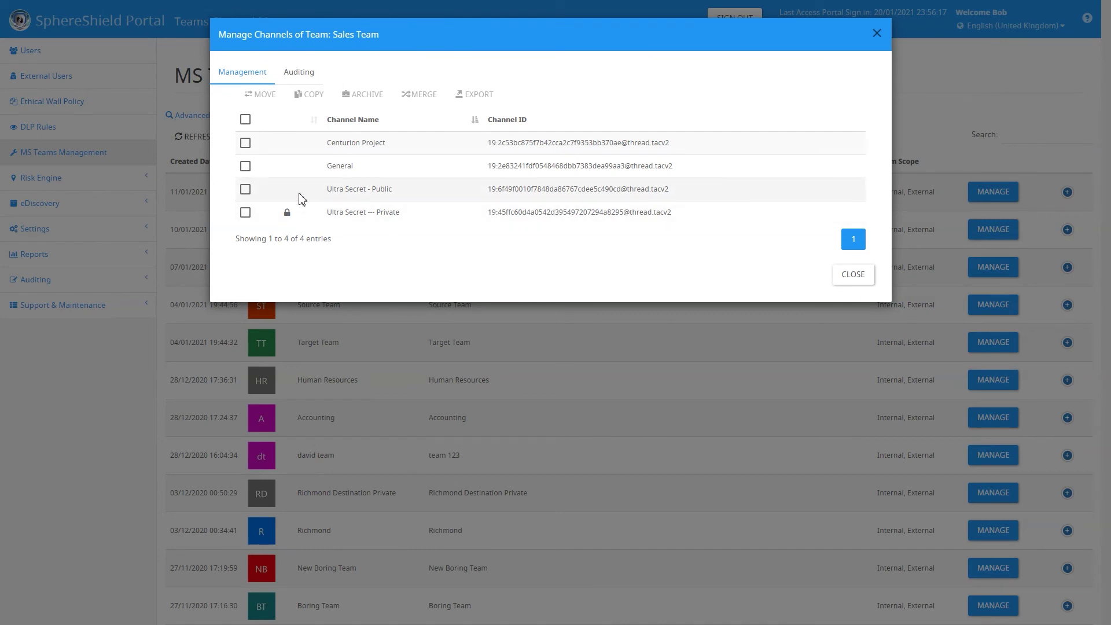
{"action": "left_click", "coordinate": [245, 189]}
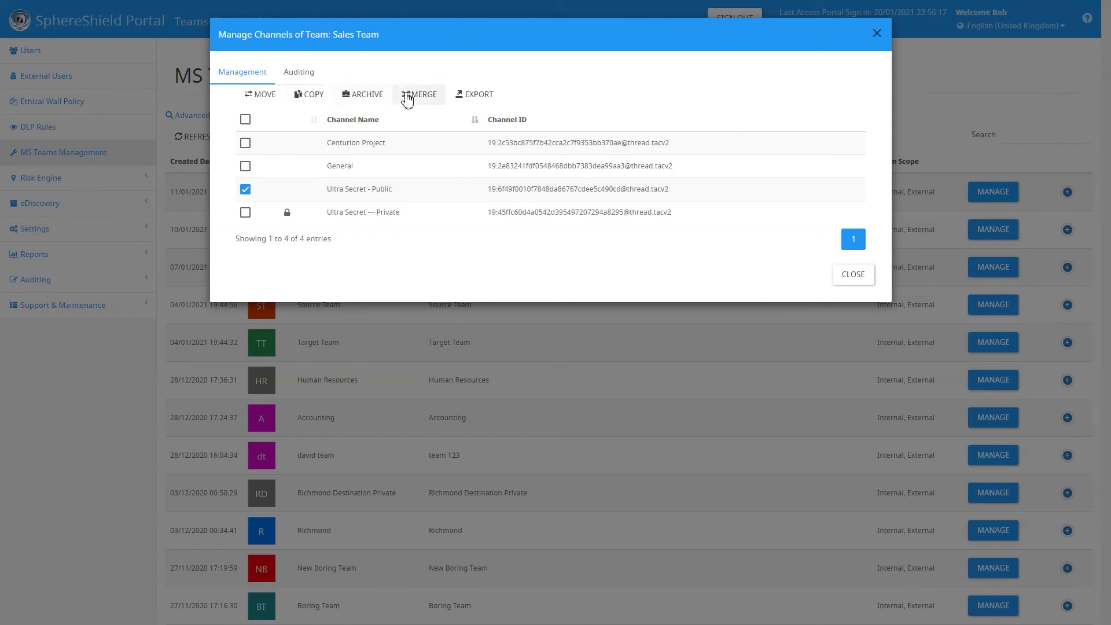
{"action": "left_click", "coordinate": [424, 96]}
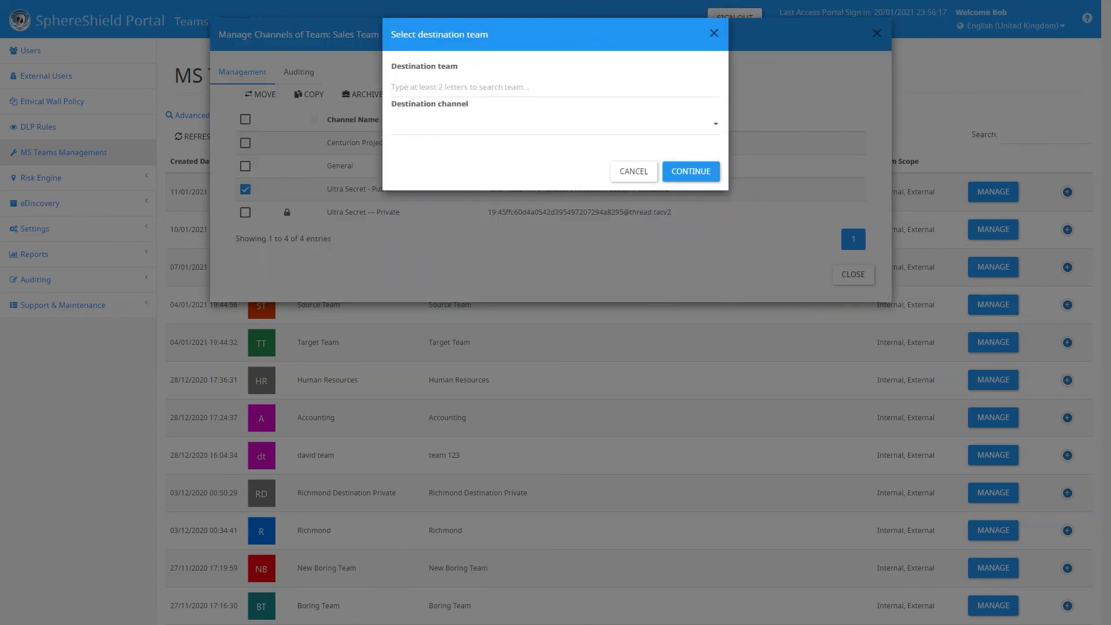
{"action": "left_click", "coordinate": [446, 87]}
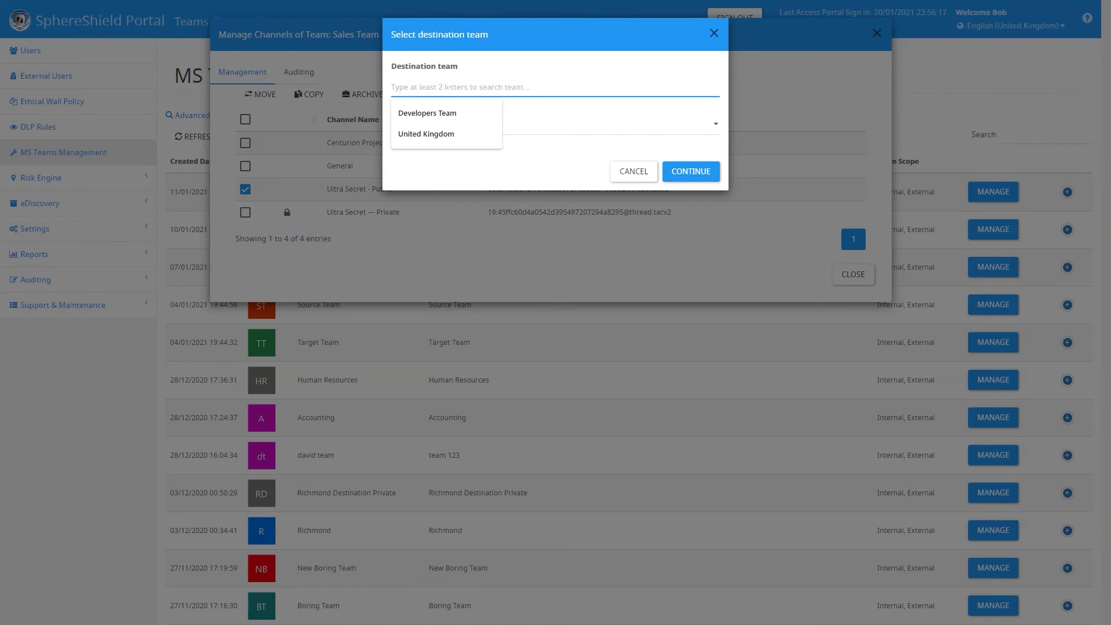
{"action": "type", "text": "sales"}
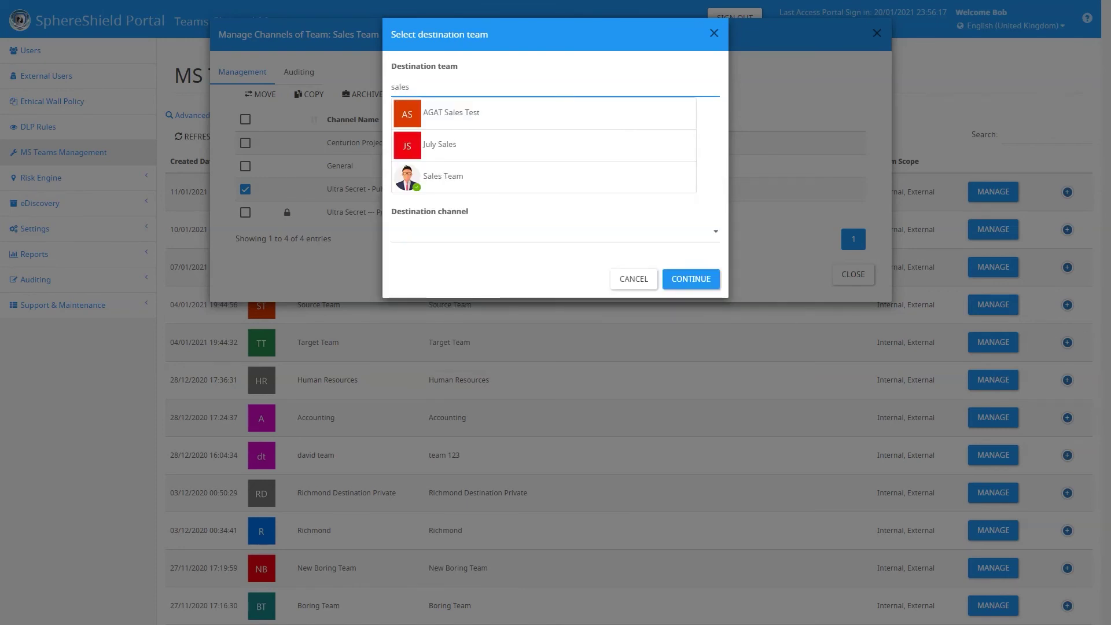
{"action": "left_click", "coordinate": [453, 184]}
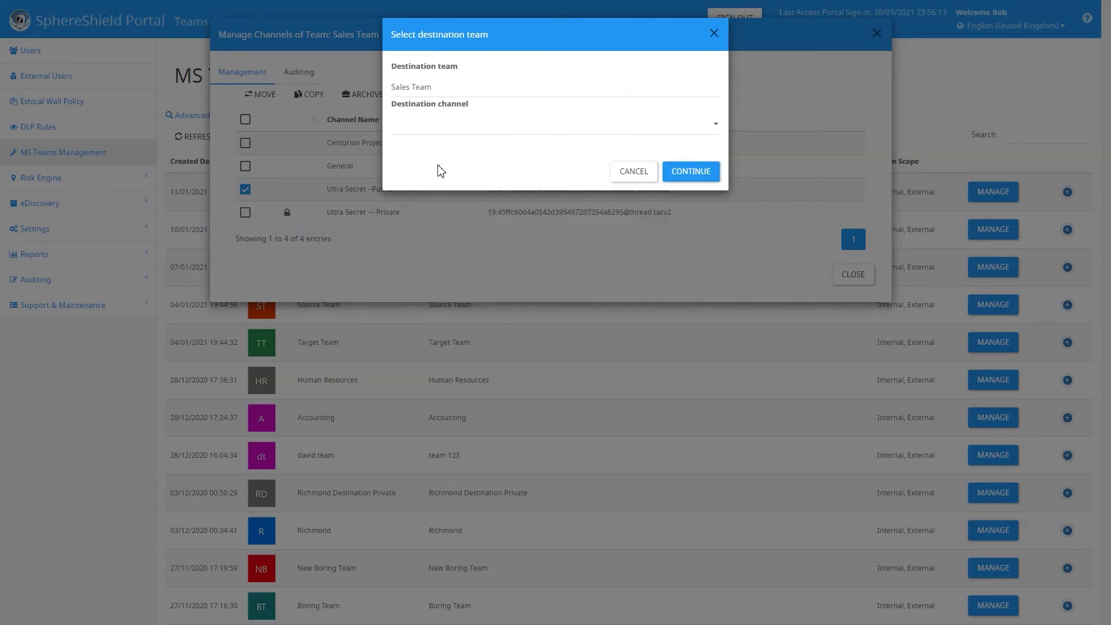
{"action": "left_click", "coordinate": [438, 130]}
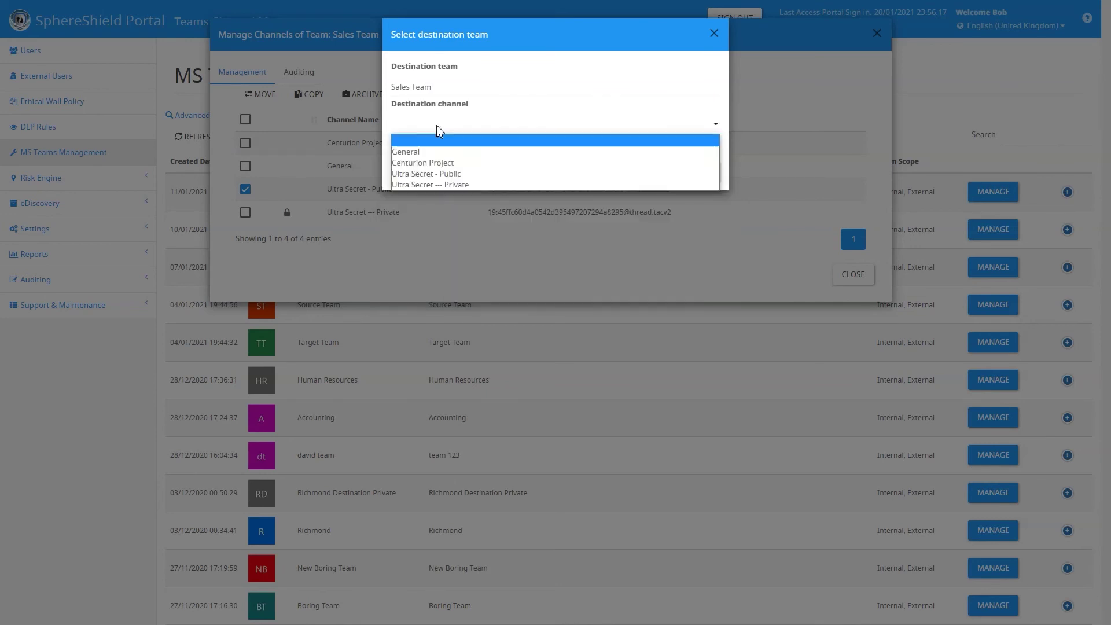
{"action": "left_click", "coordinate": [448, 185]}
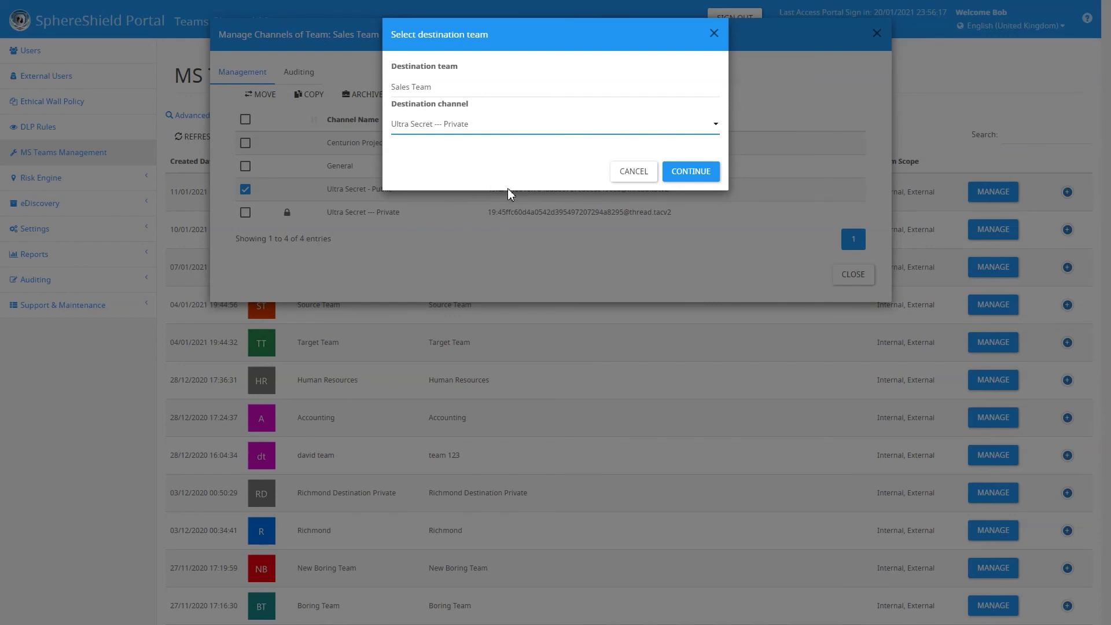
{"action": "left_click", "coordinate": [700, 171]}
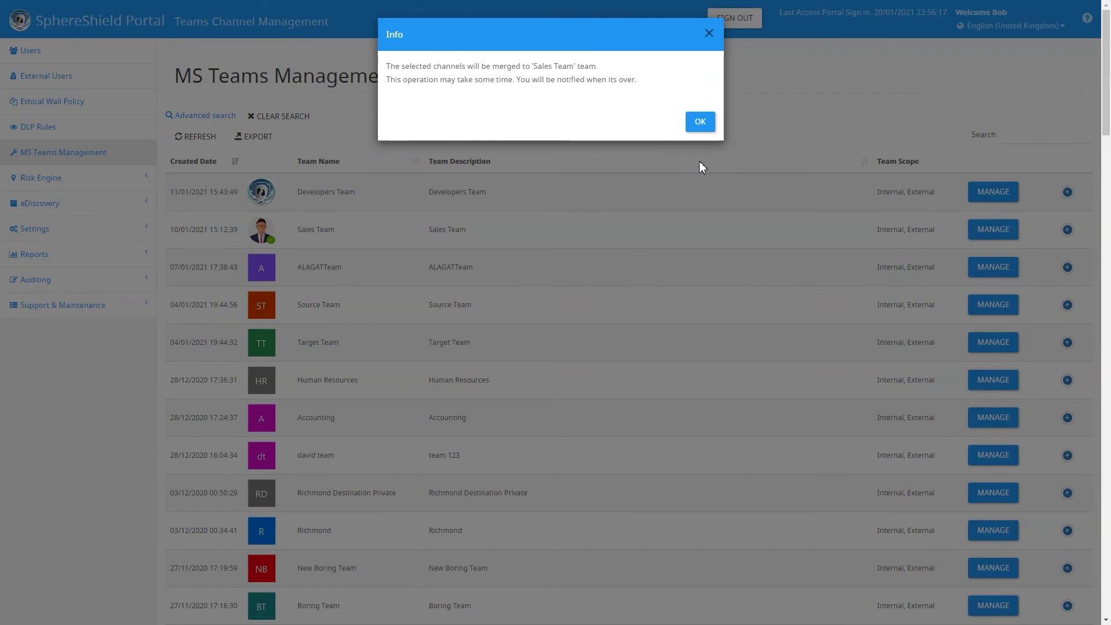
{"action": "left_click", "coordinate": [701, 125]}
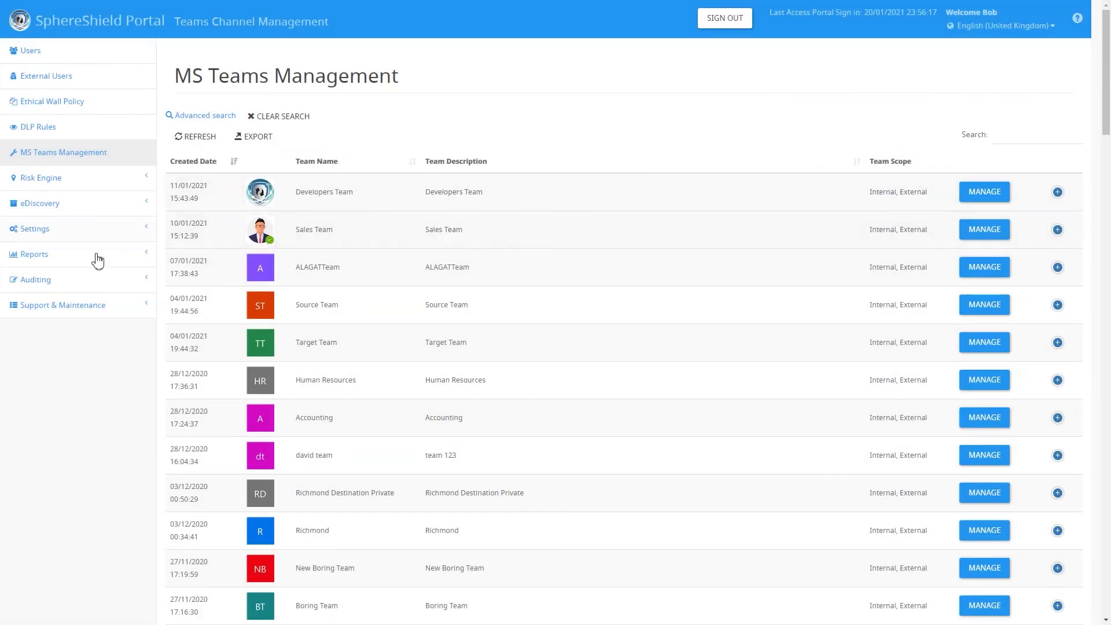
Step: Open the Channel Management Auditing log under Auditing and dismiss the merge success toast
{"action": "left_click", "coordinate": [59, 288]}
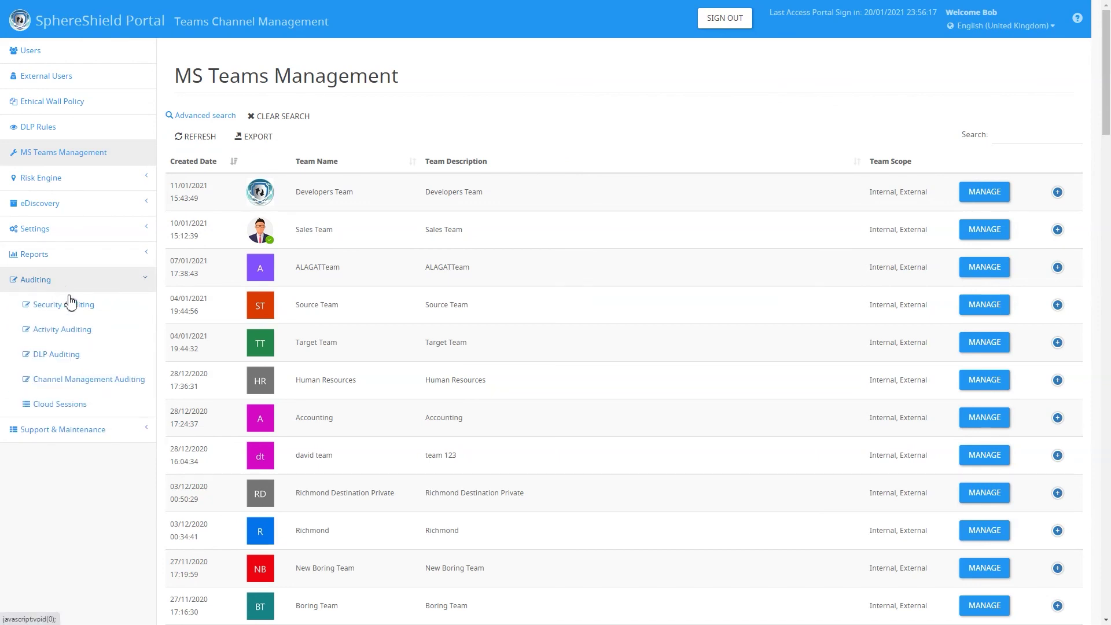
{"action": "left_click", "coordinate": [86, 380]}
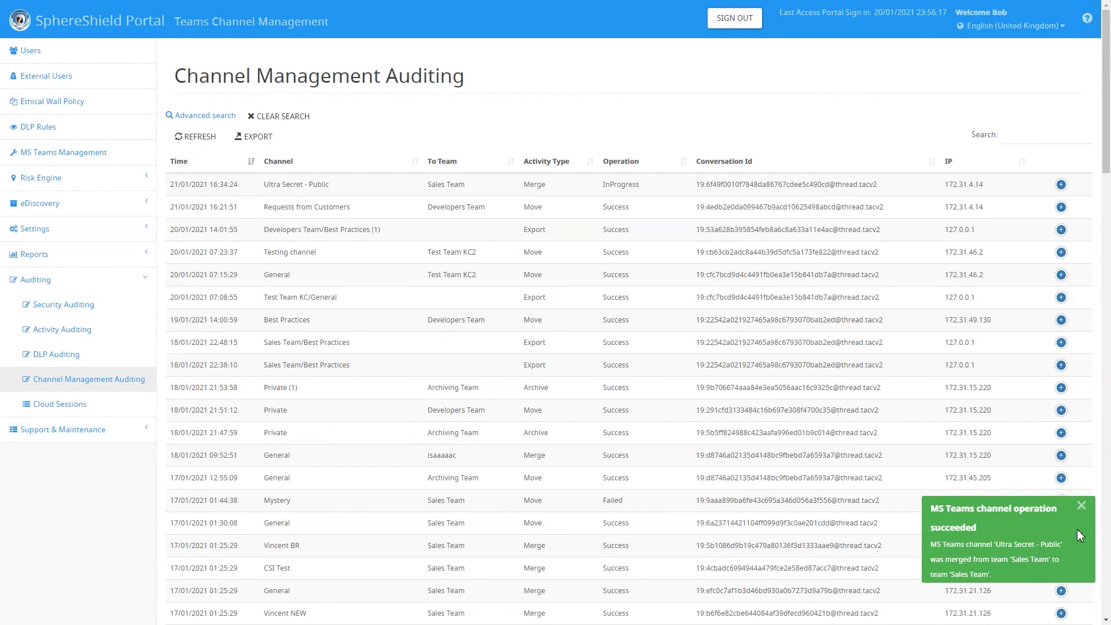
{"action": "left_click", "coordinate": [1080, 505]}
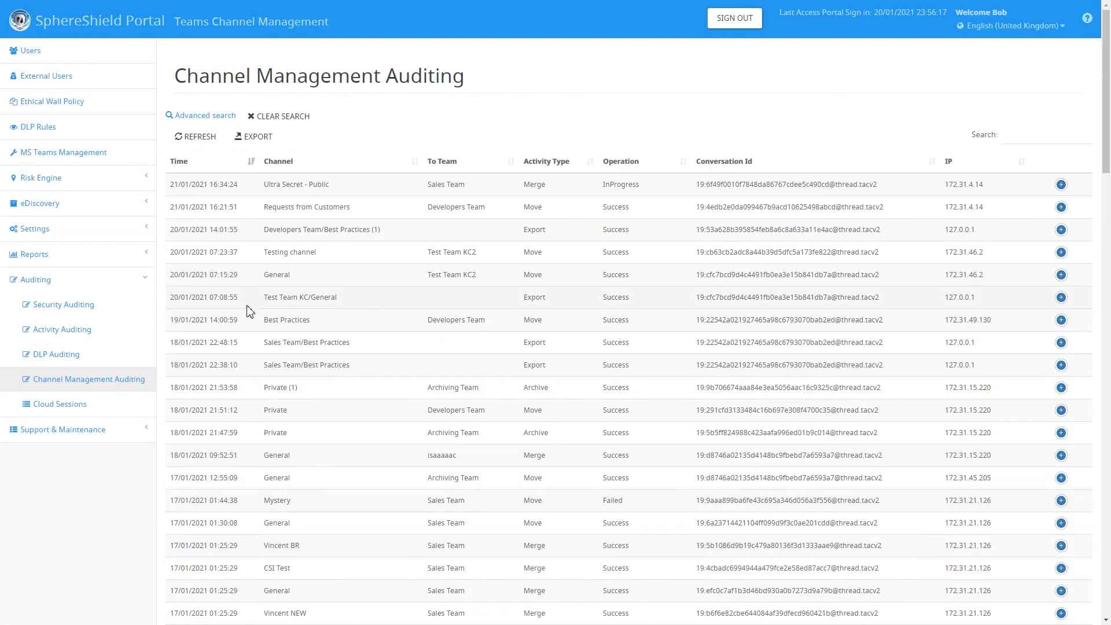
{"action": "key", "text": "alt+Tab"}
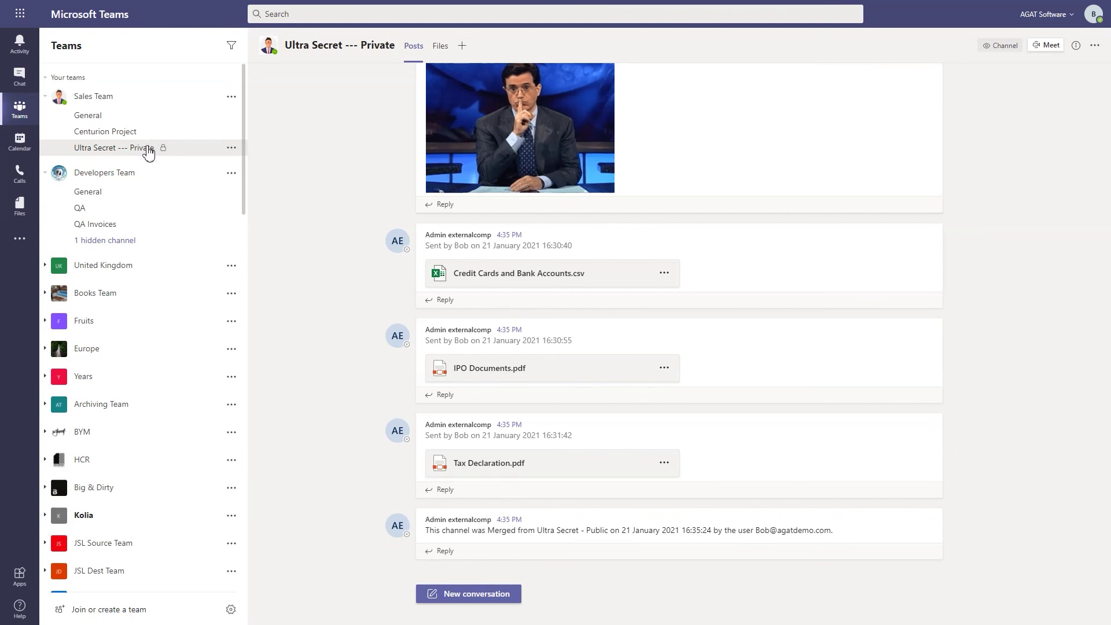
Step: Scroll Ultra Secret --- Private's merged posts and check its four files under Files
{"action": "scroll", "coordinate": [381, 426], "scroll_direction": "up", "scroll_amount": 15}
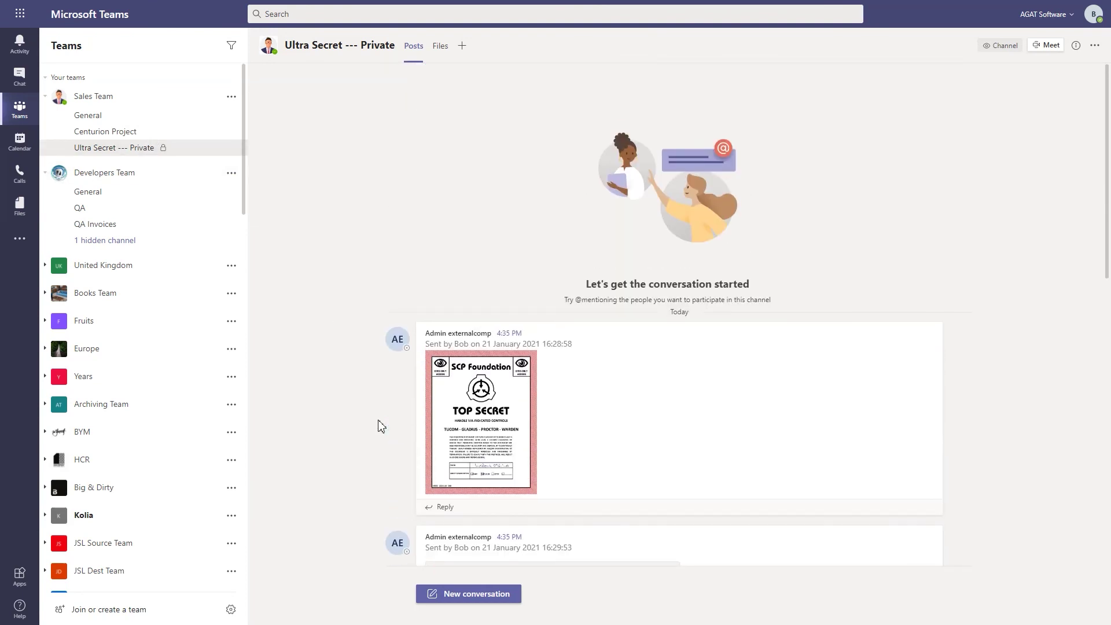
{"action": "scroll", "coordinate": [381, 426], "scroll_direction": "down", "scroll_amount": 15}
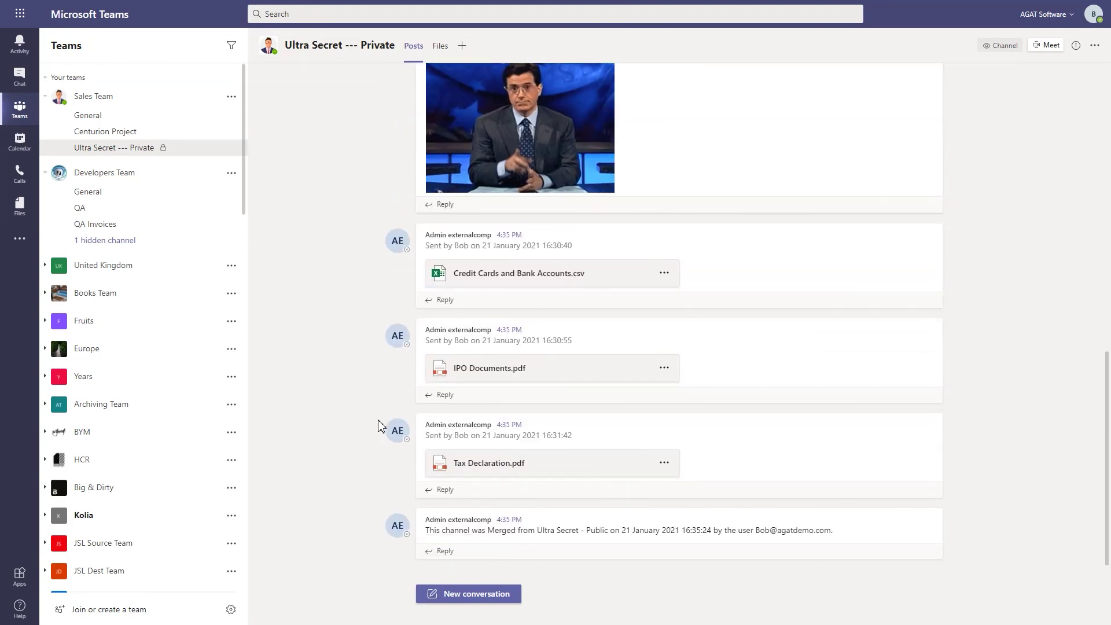
{"action": "left_click", "coordinate": [440, 49]}
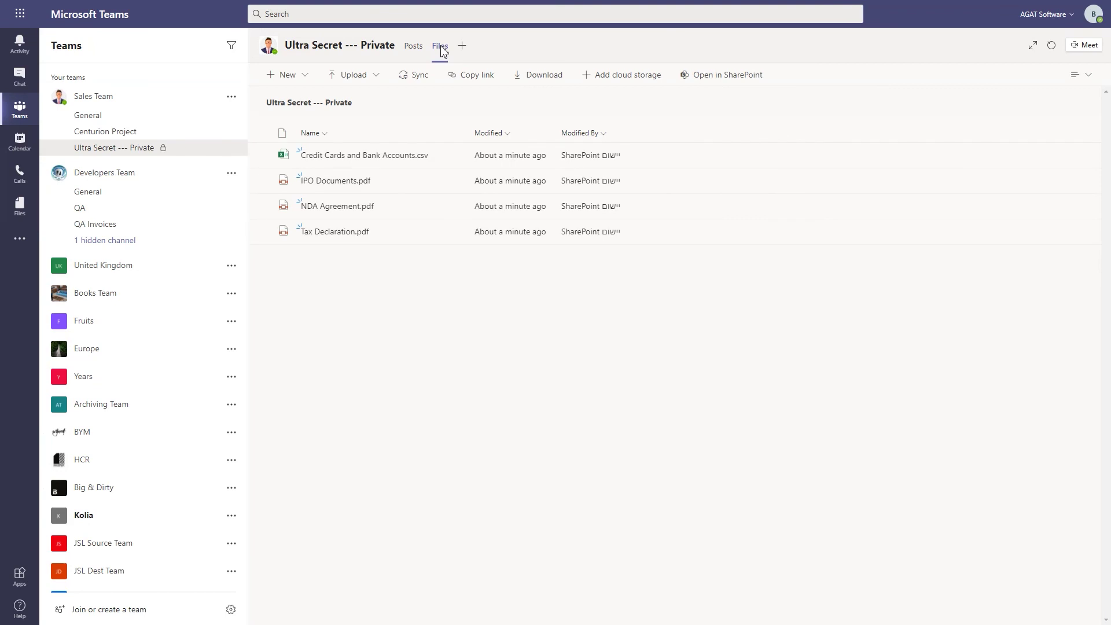